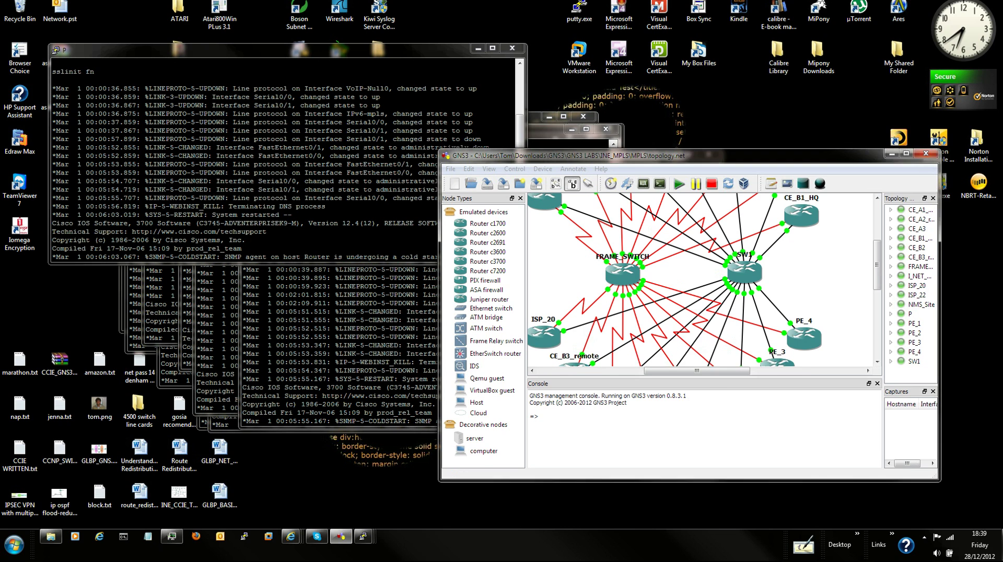
Maximize the GNS3 window so the entire MPLS topology fits in view
drag(690, 155, 689, 135)
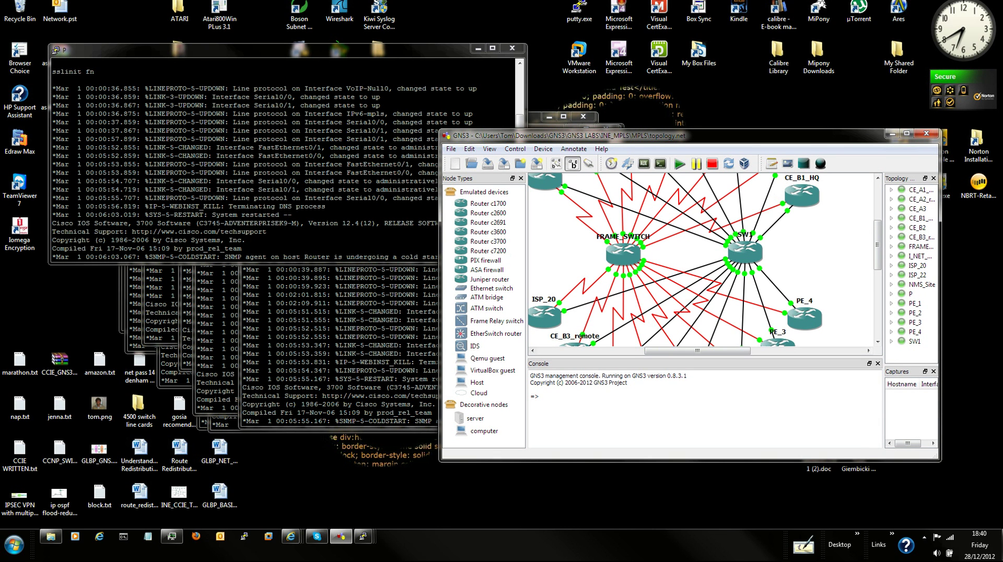
drag(690, 136, 679, 50)
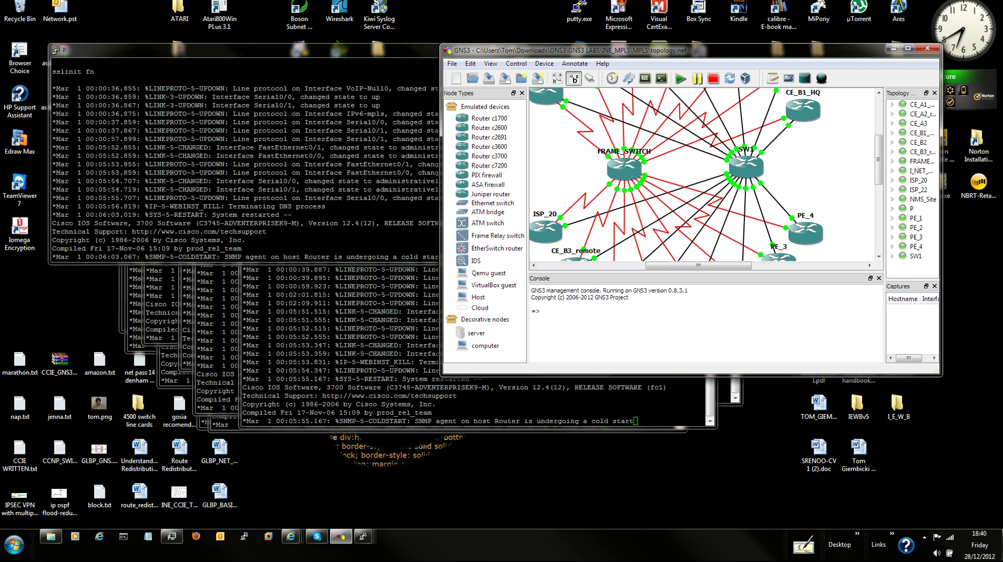
key(super+Up)
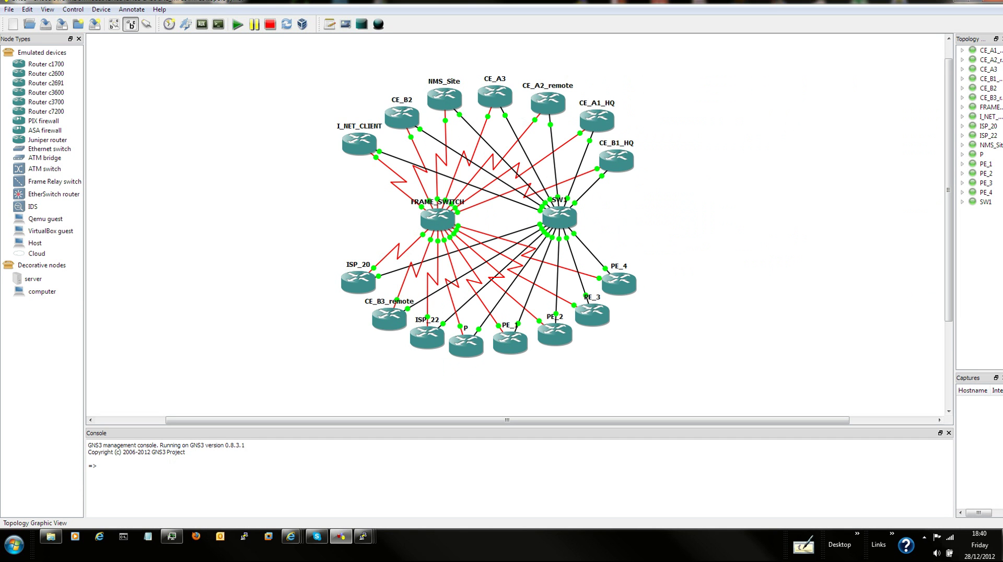
Switch to Internet Explorer and open the CCIP MPLS GNS3 TOPOLOGY blog post from the "mpls topology gns3" search results
key(alt+Tab)
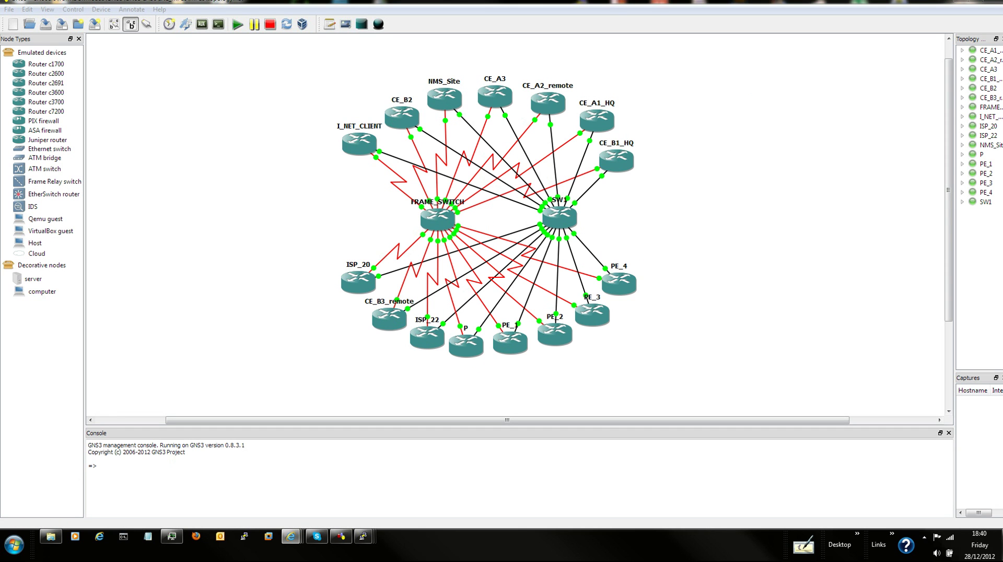
drag(1002, 209, 538, 58)
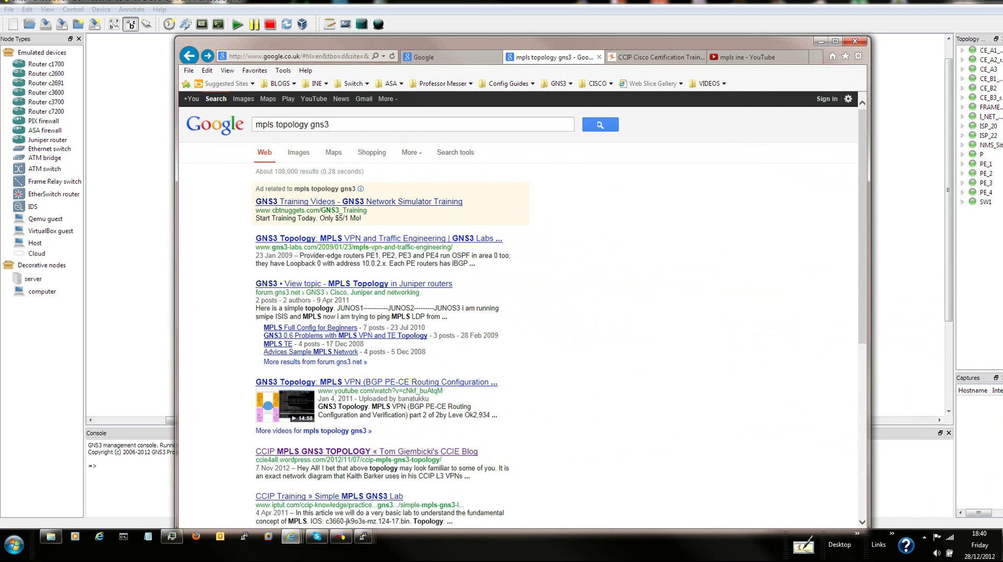
click(365, 124)
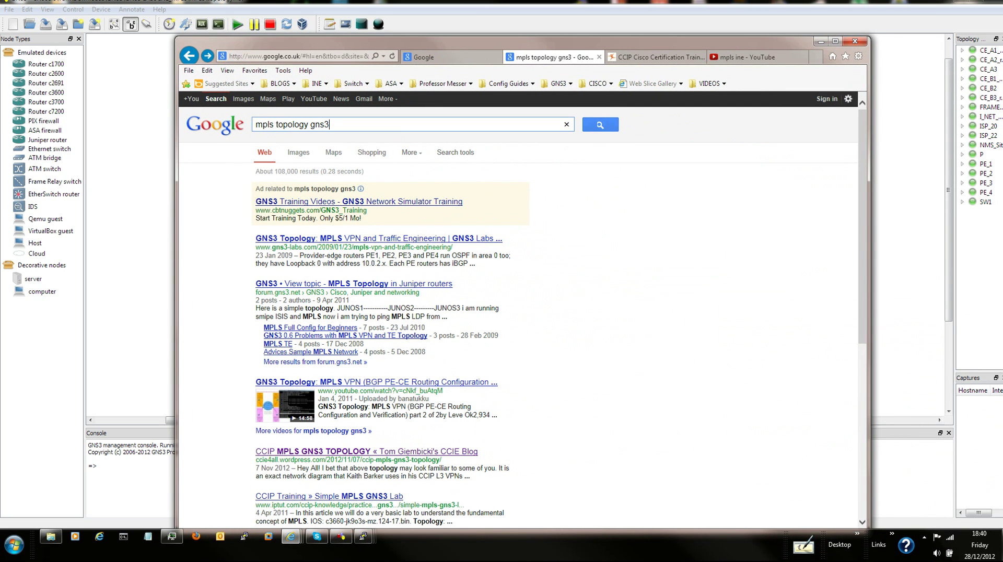
drag(330, 124, 255, 125)
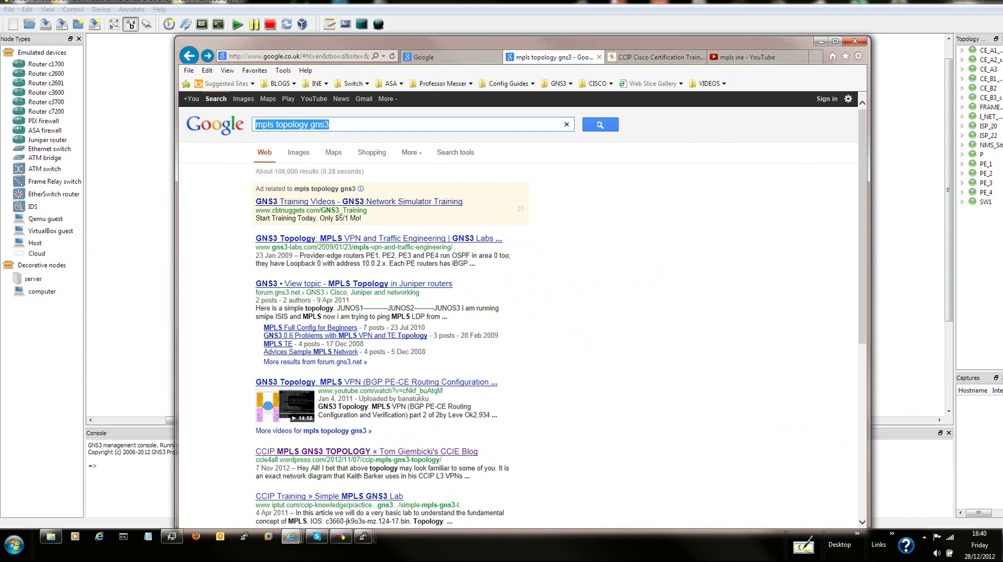
scroll(519, 308, down, 2)
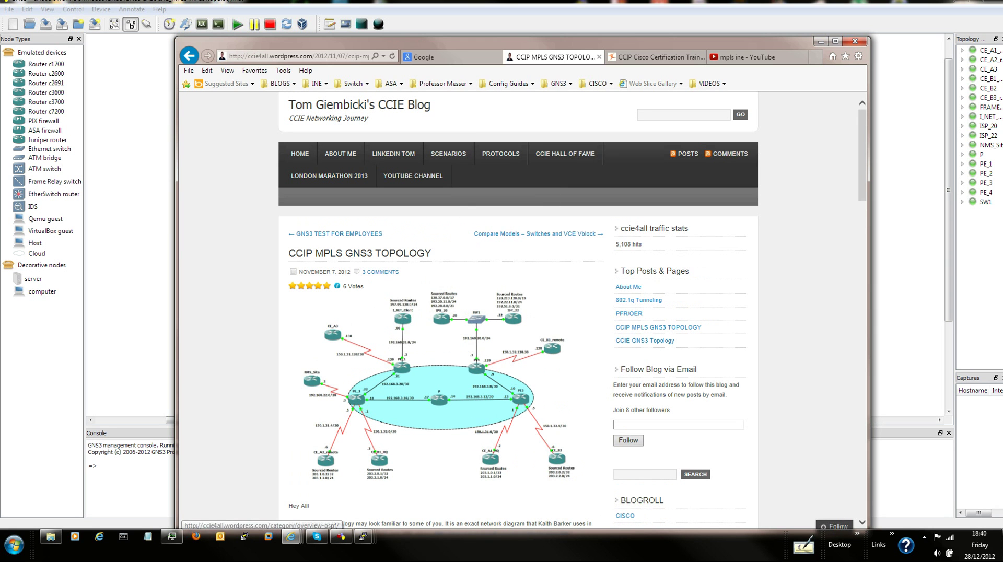
Download the MPLS_net_file document linked in the blog post and open it in Word
scroll(517, 314, down, 4)
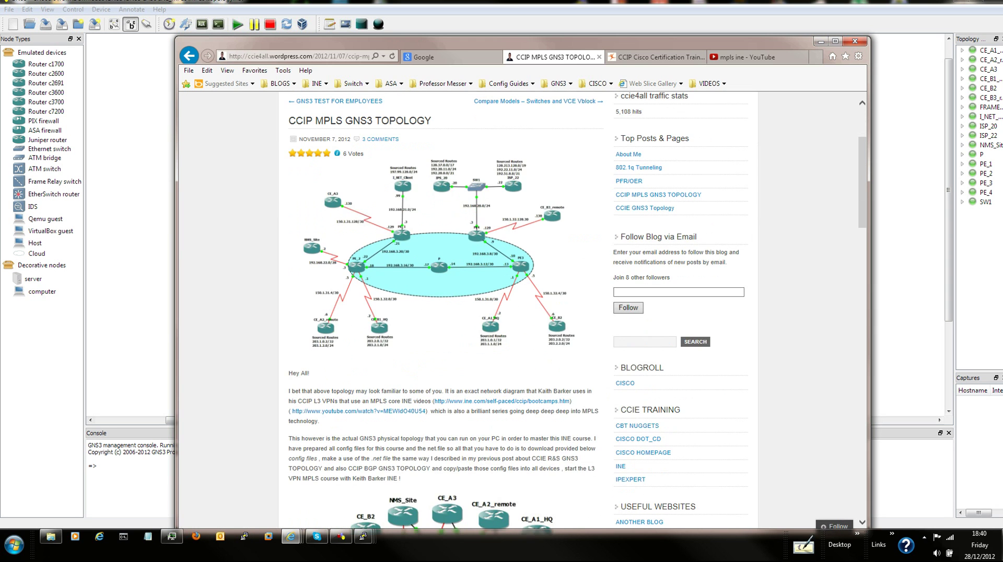
scroll(444, 313, down, 12)
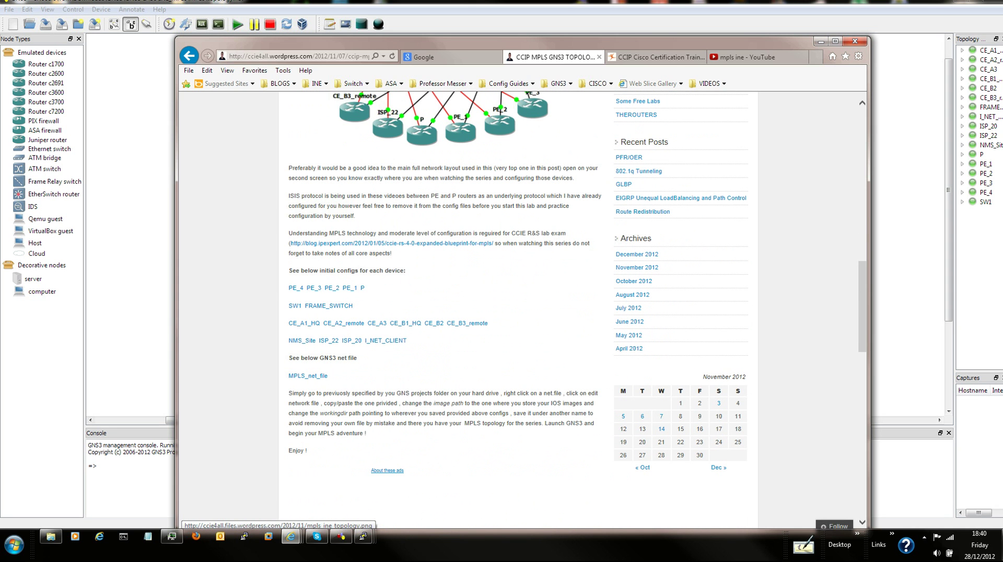
click(308, 375)
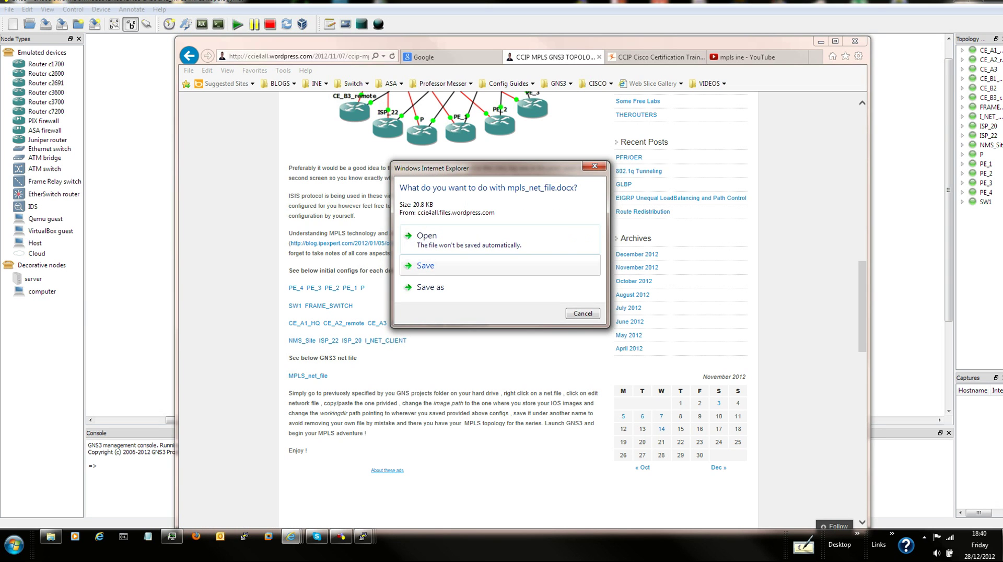
click(425, 265)
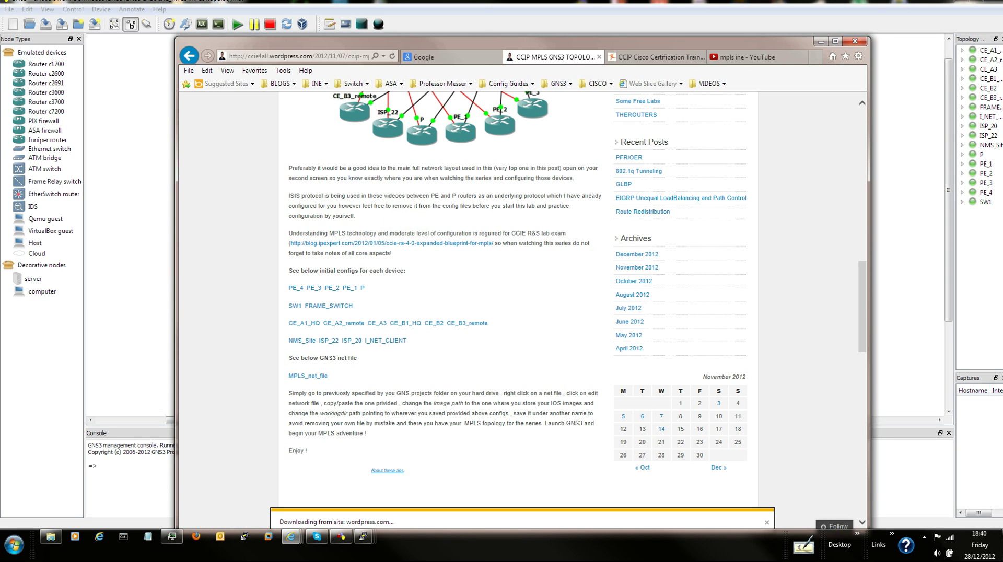
drag(522, 42, 522, 29)
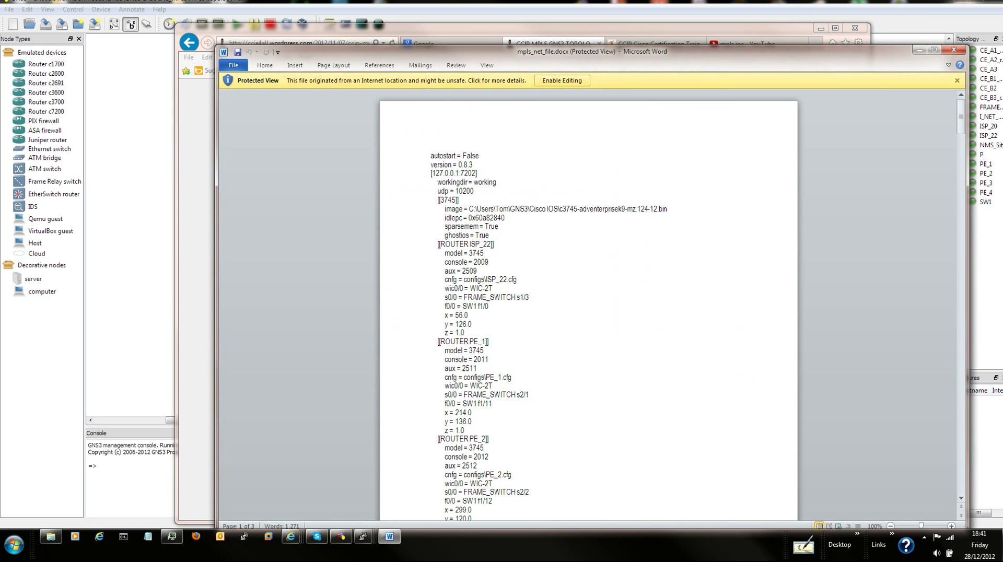
Examine the router entries in mpls_net_file.docx, including the CE_B1_HQ and PE_4 definitions and their interface connections
drag(592, 51, 560, 25)
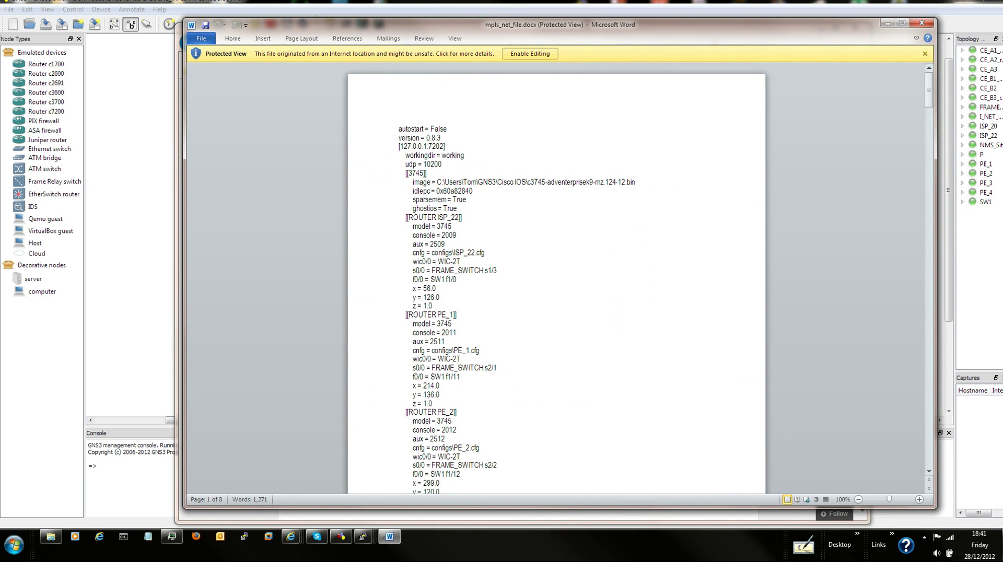
scroll(556, 282, down, 6)
scroll(556, 282, down, 3)
scroll(557, 282, up, 3)
scroll(556, 282, down, 3)
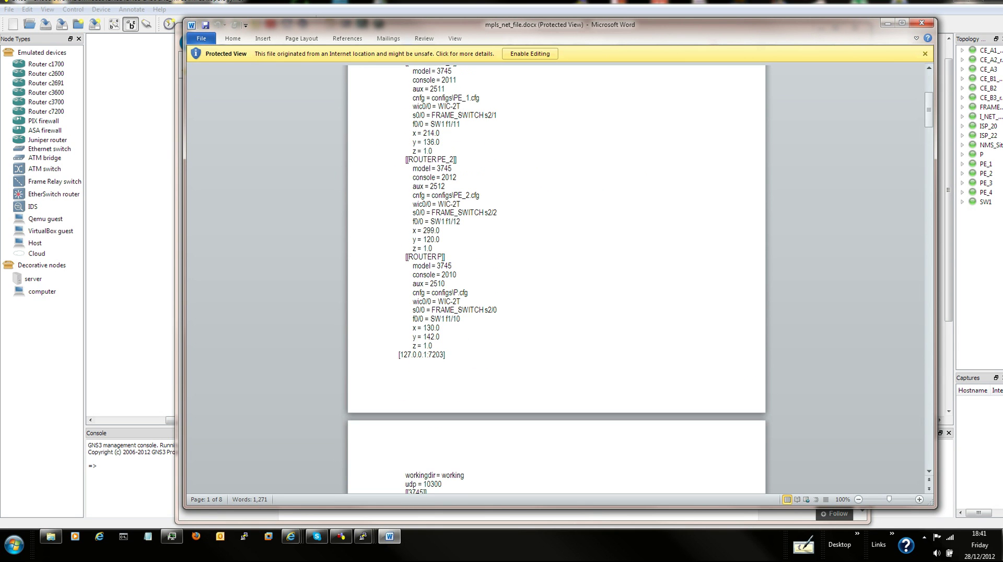
scroll(556, 282, up, 3)
drag(405, 138, 452, 147)
scroll(452, 147, down, 15)
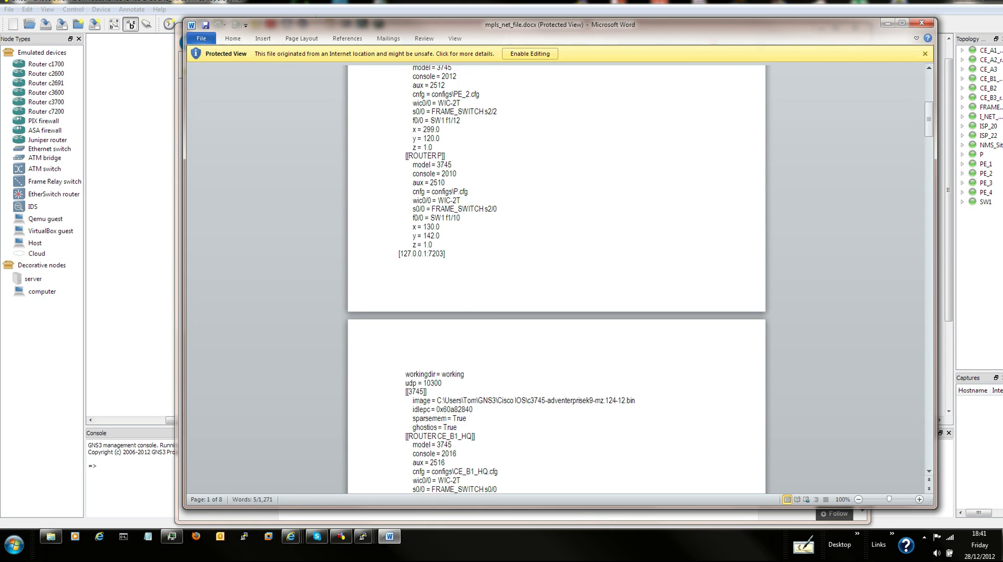
drag(407, 234, 474, 234)
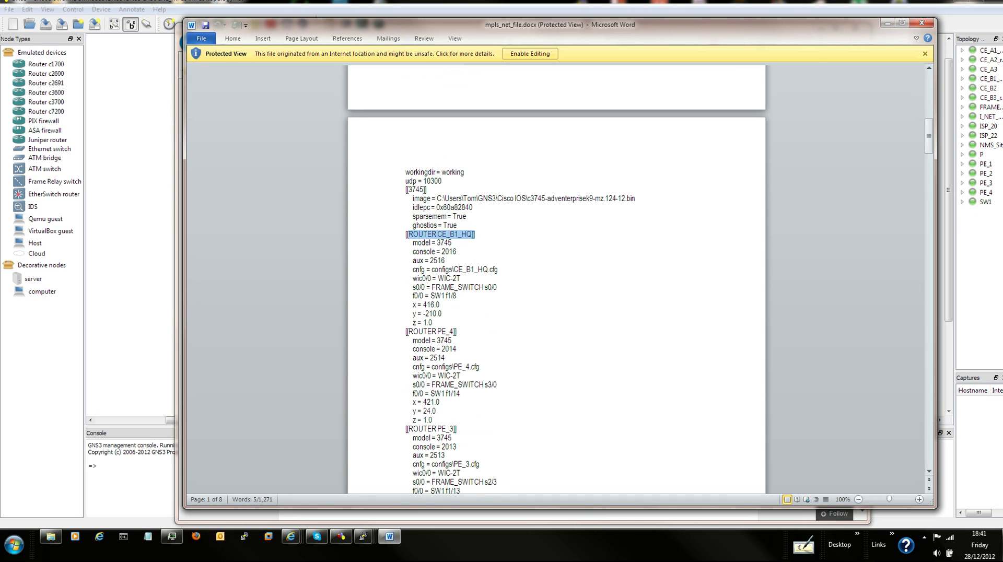
drag(407, 331, 456, 331)
scroll(556, 280, down, 6)
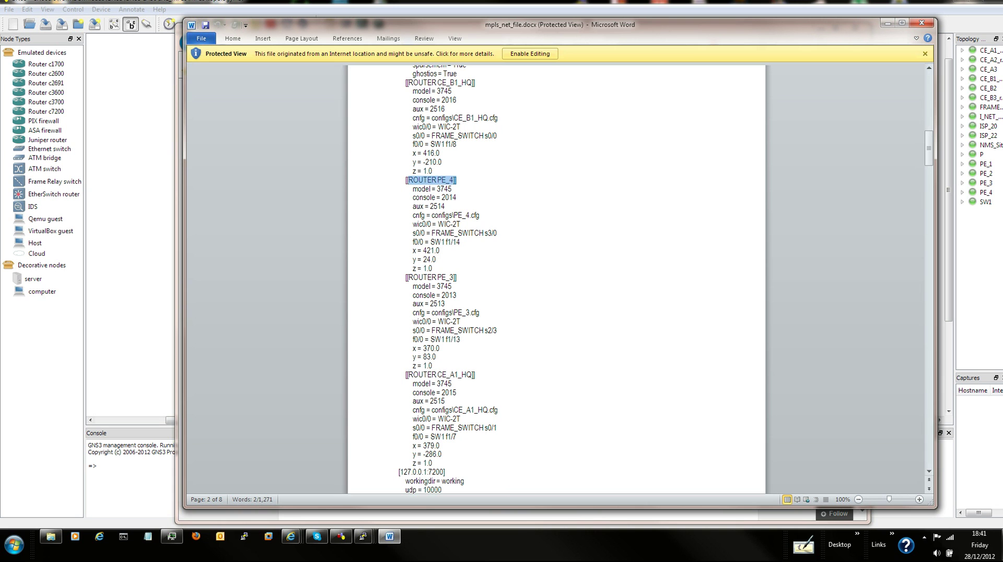
drag(413, 233, 484, 233)
drag(399, 241, 463, 242)
click(433, 269)
Move the Word and browser windows down to uncover the GNS3 topology diagram
drag(560, 25, 522, 244)
drag(643, 30, 644, 381)
scroll(615, 141, up, 10)
drag(643, 244, 639, 475)
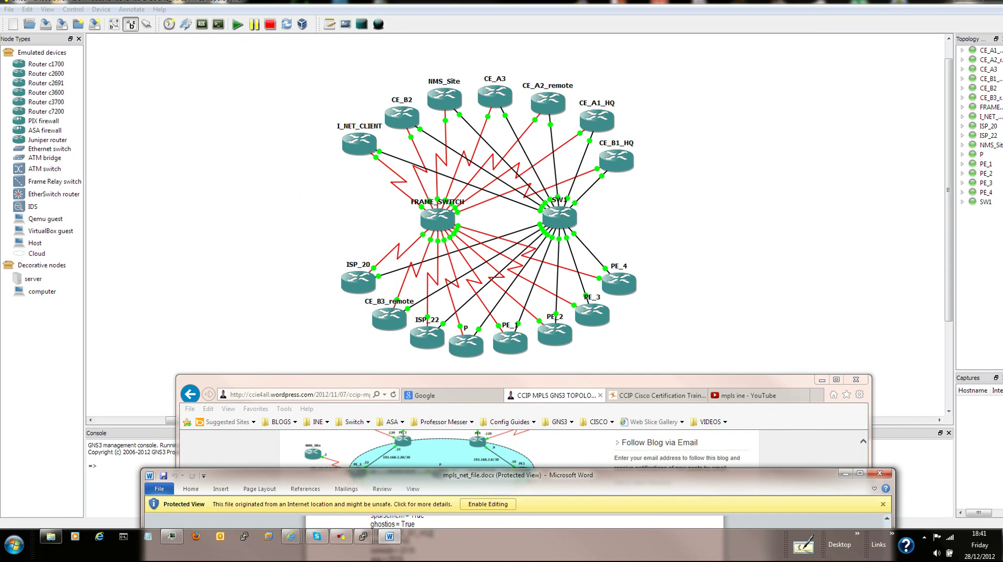
Bring the browser window back up and review the CCIP Certification Training Series page on the INE site
drag(644, 380, 627, 73)
click(637, 88)
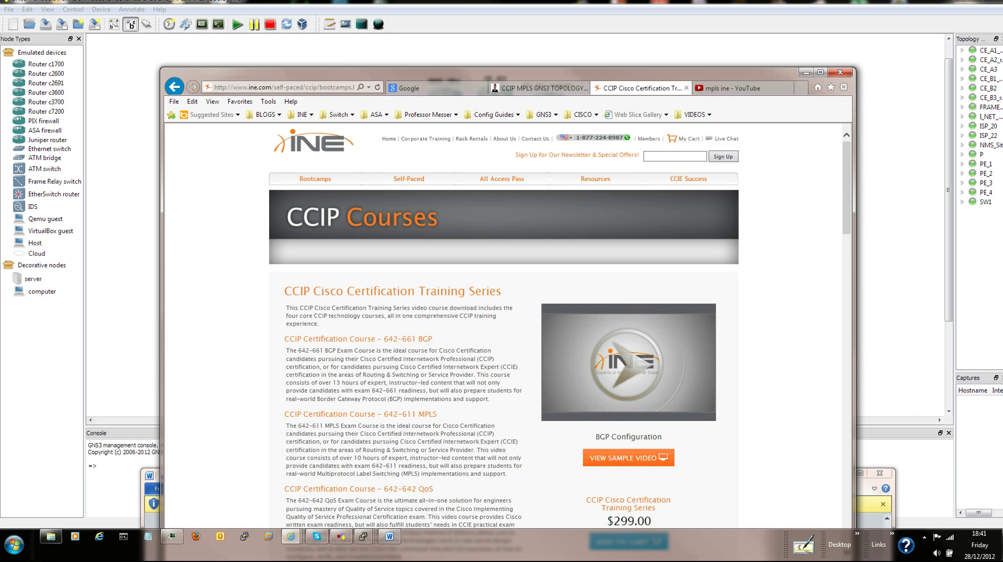
scroll(504, 324, down, 5)
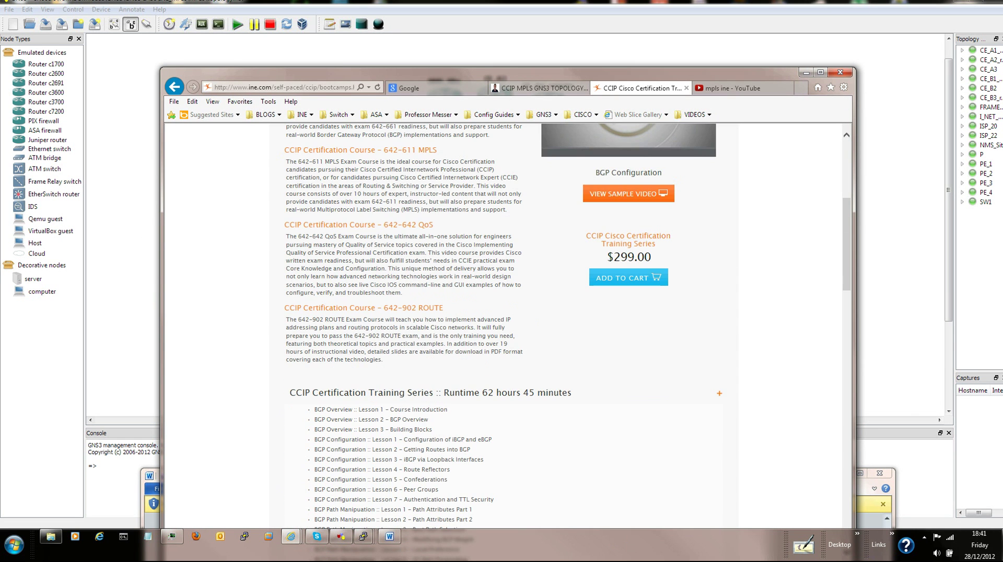
scroll(504, 324, up, 5)
scroll(504, 324, down, 3)
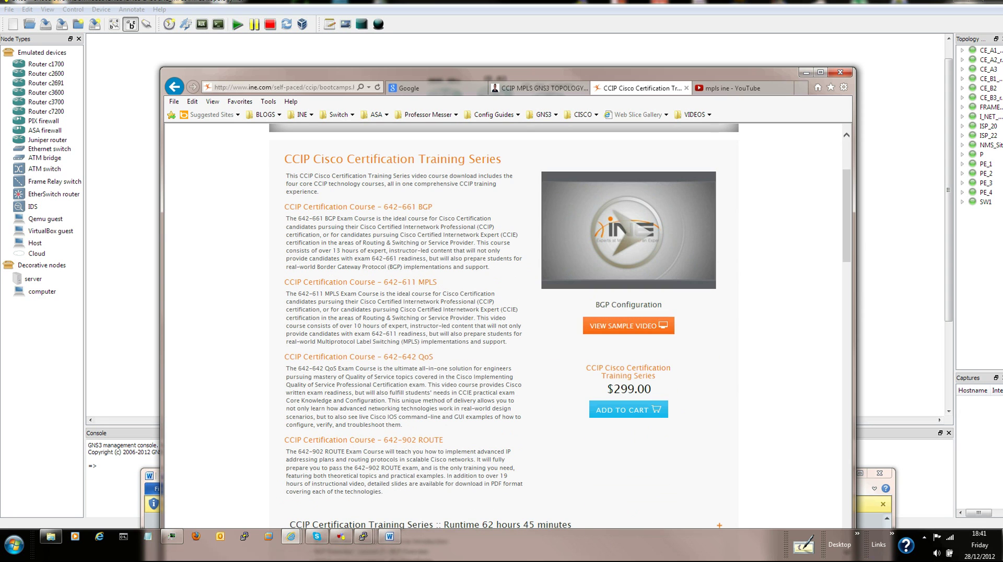
scroll(503, 323, down, 2)
scroll(504, 323, up, 5)
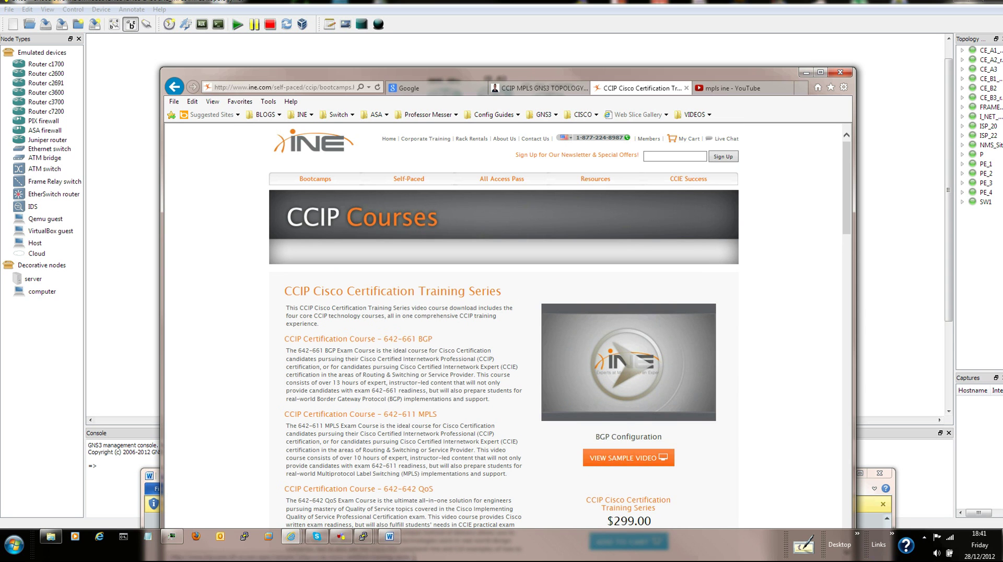
Open the "MPLS in a Nutshell" video from the YouTube results and skip ahead to about 4:00
click(732, 88)
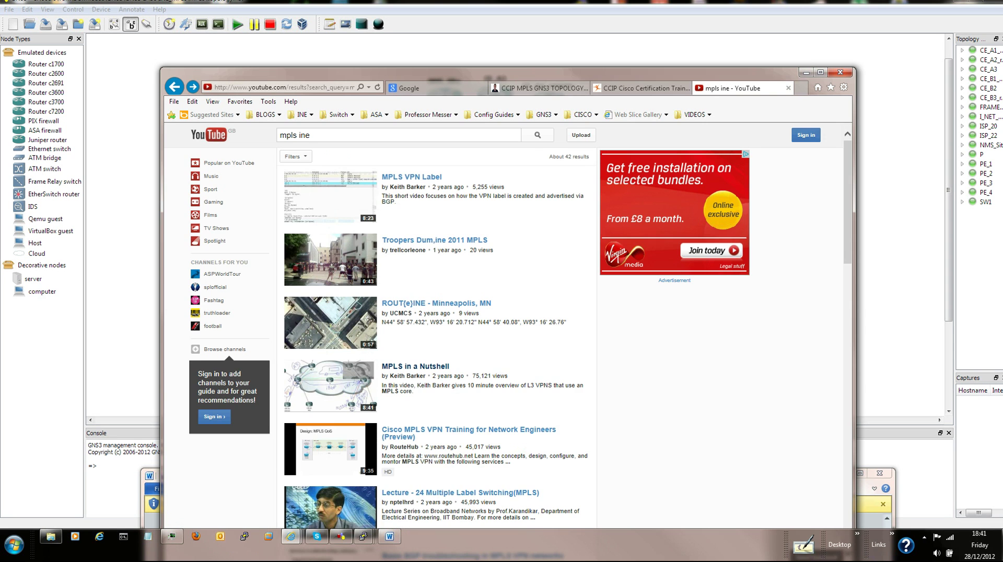
drag(491, 73, 489, 46)
drag(309, 107, 276, 108)
click(413, 338)
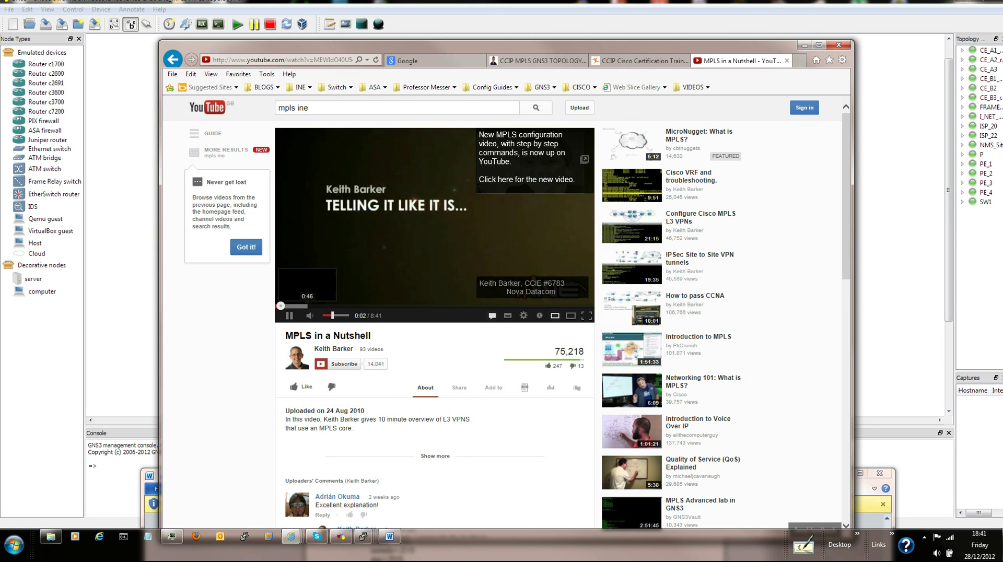
click(296, 305)
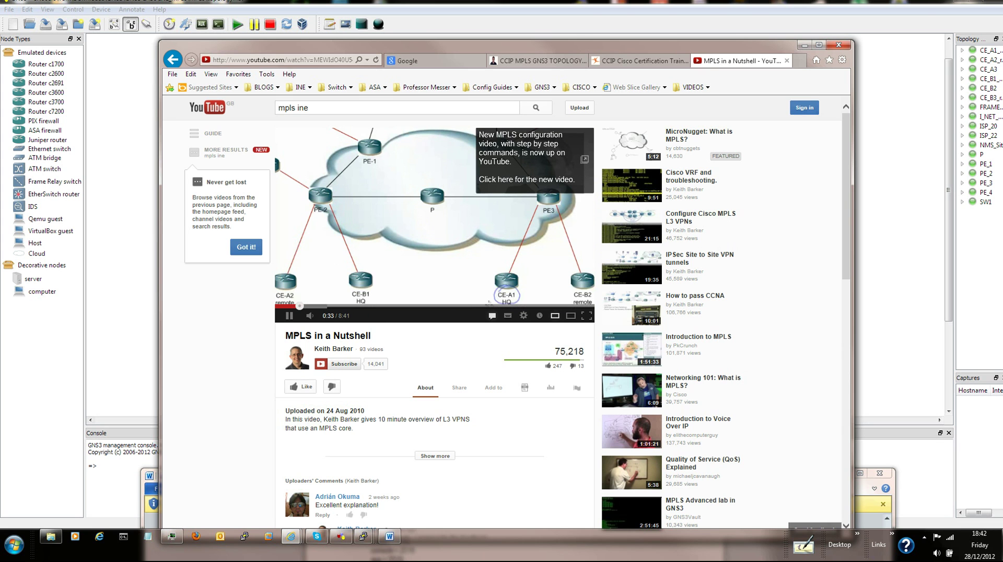
click(422, 305)
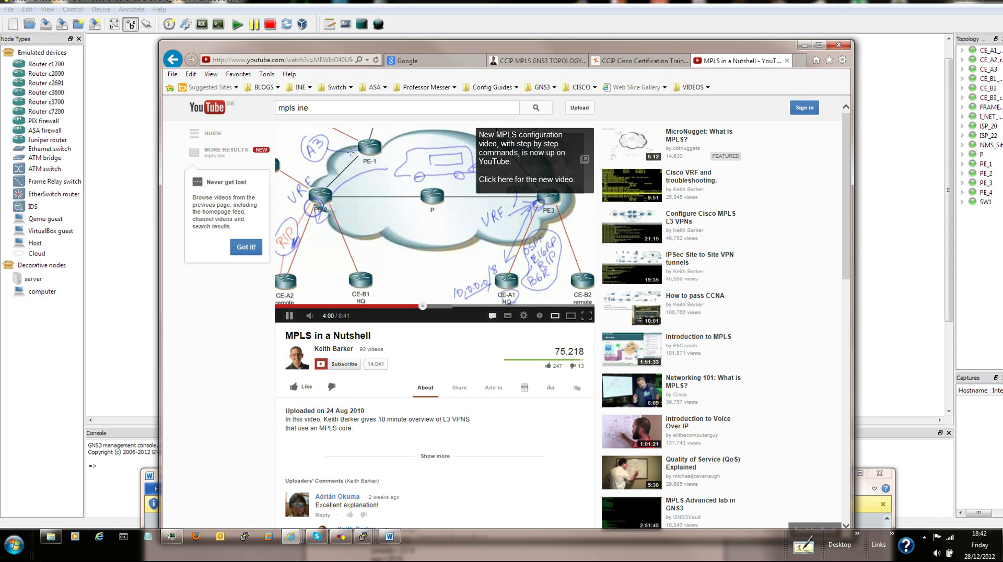
Return to the CCIP MPLS GNS3 TOPOLOGY post and compare its logical network diagram with the physical GNS3 topology picture
key(ctrl+Tab)
key(ctrl+Tab)
scroll(504, 311, up, 4)
scroll(503, 311, down, 1)
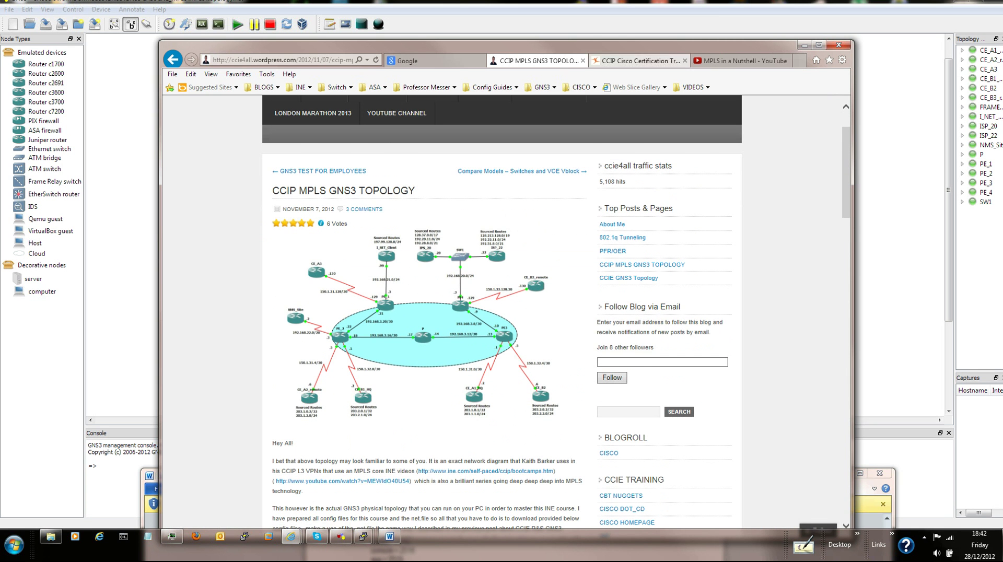
key(ctrl+Tab)
key(ctrl+Tab)
key(ctrl+Tab)
key(ctrl+Tab)
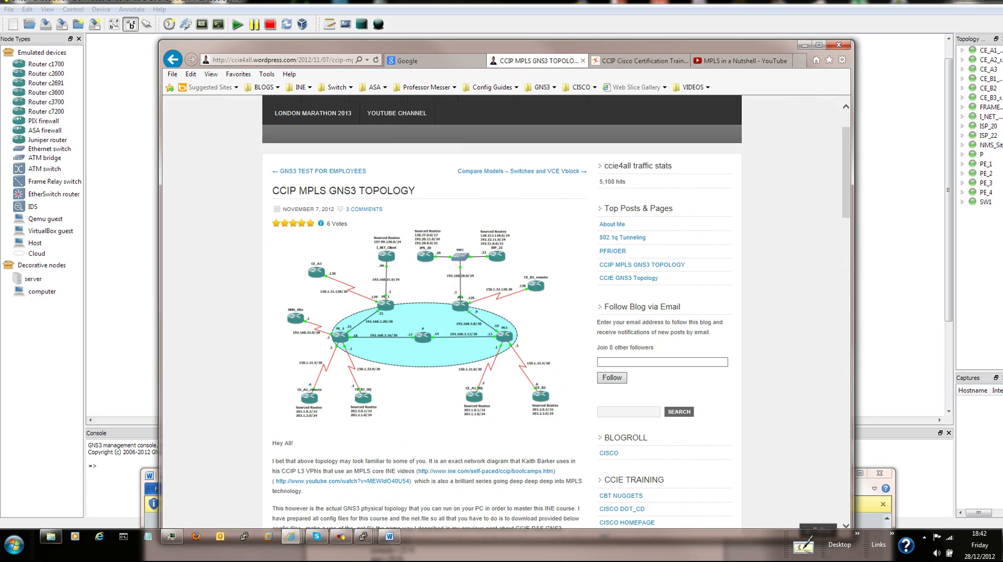
scroll(412, 258, down, 2)
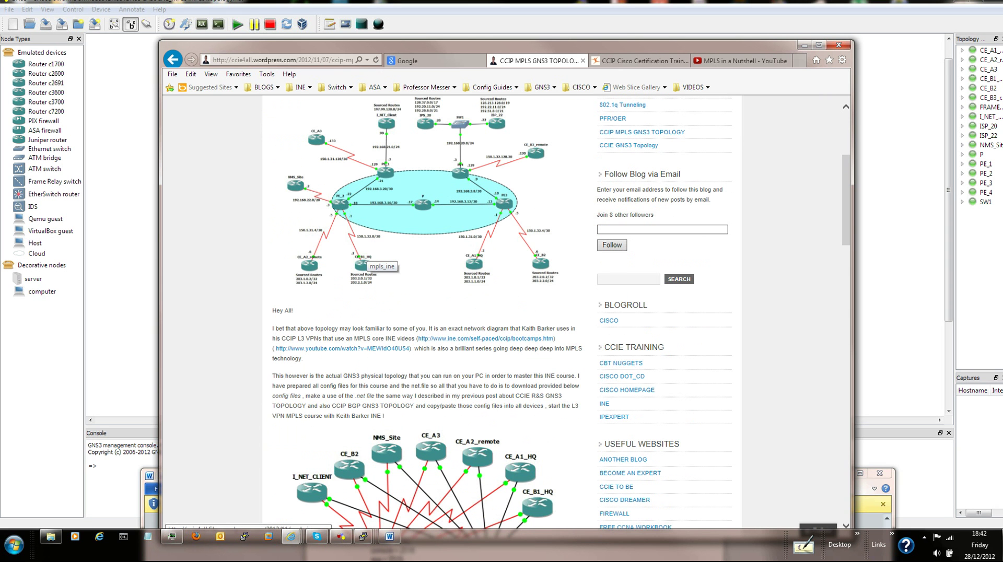
scroll(372, 259, down, 4)
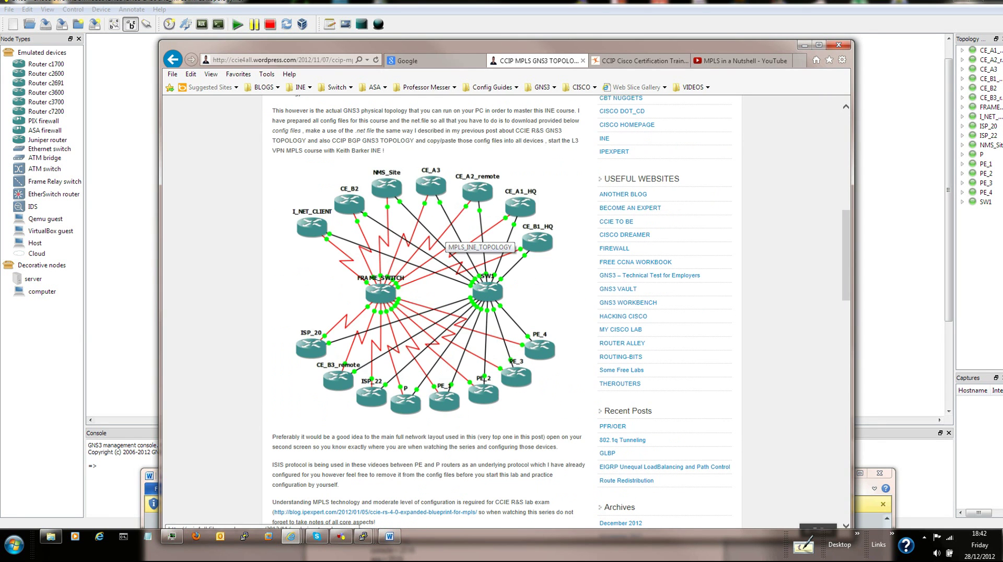
scroll(445, 232, up, 4)
scroll(445, 233, down, 5)
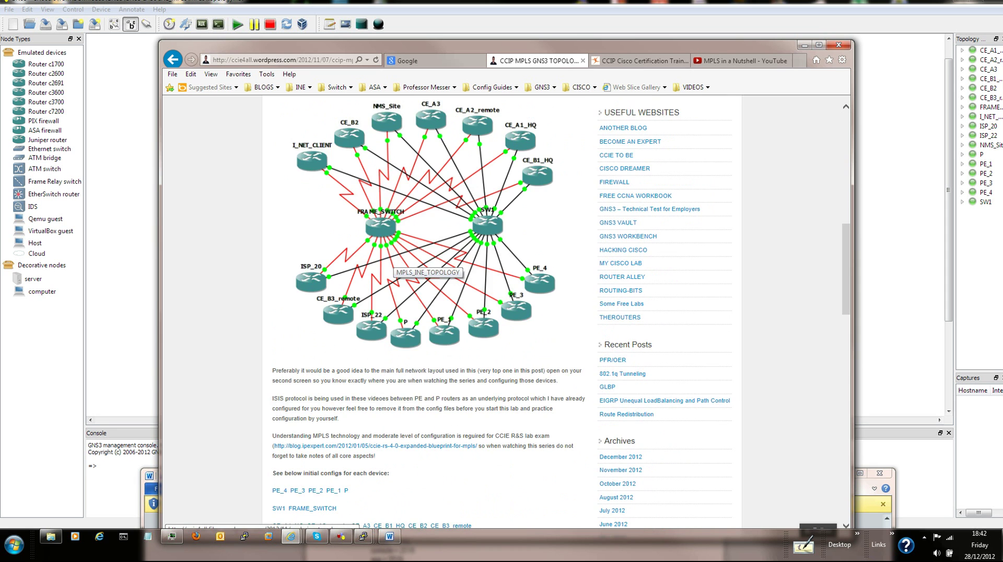
scroll(397, 262, up, 7)
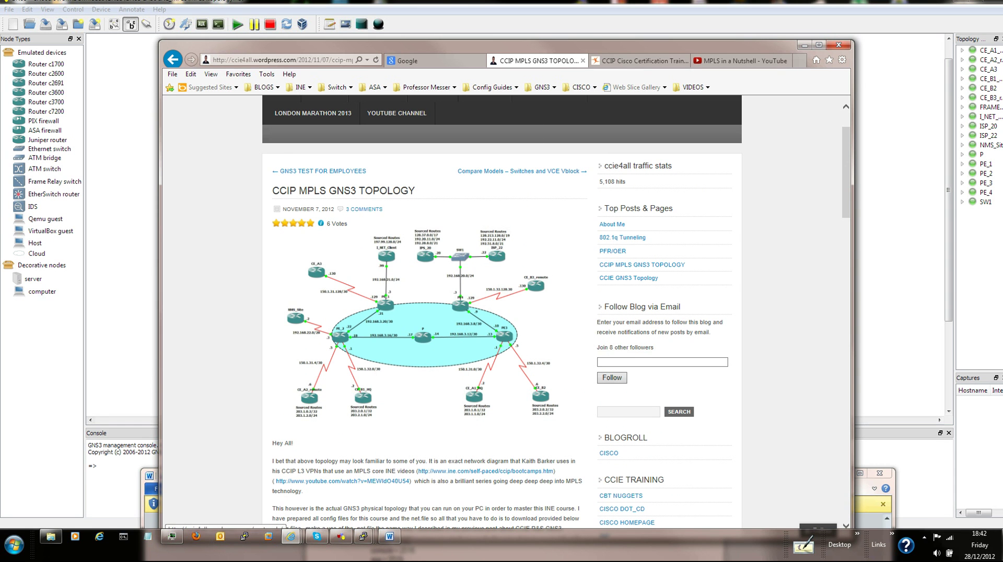
Check the other open browser pages and review the initial configs and net file links in the blog post
click(639, 61)
click(433, 60)
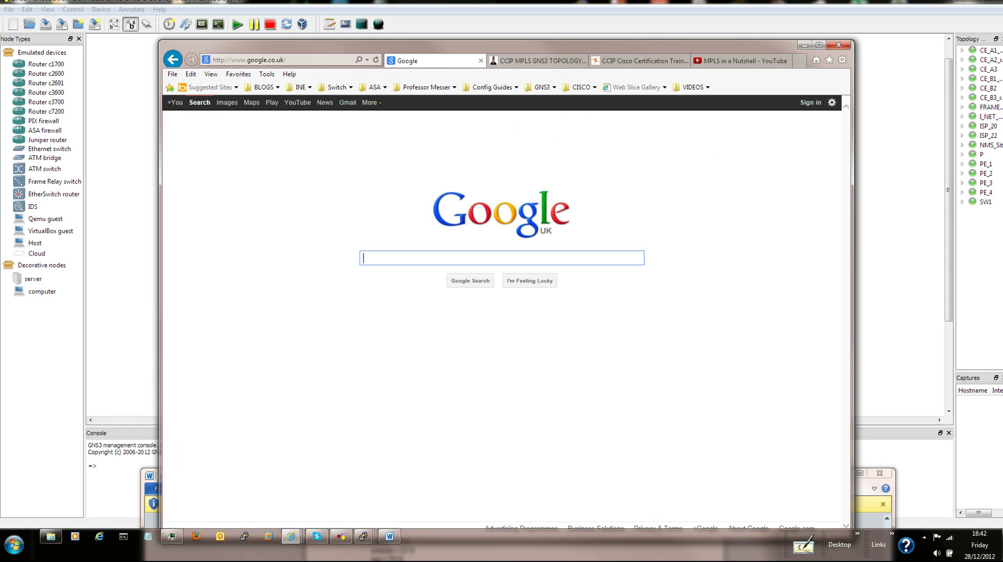
click(536, 61)
scroll(504, 313, down, 15)
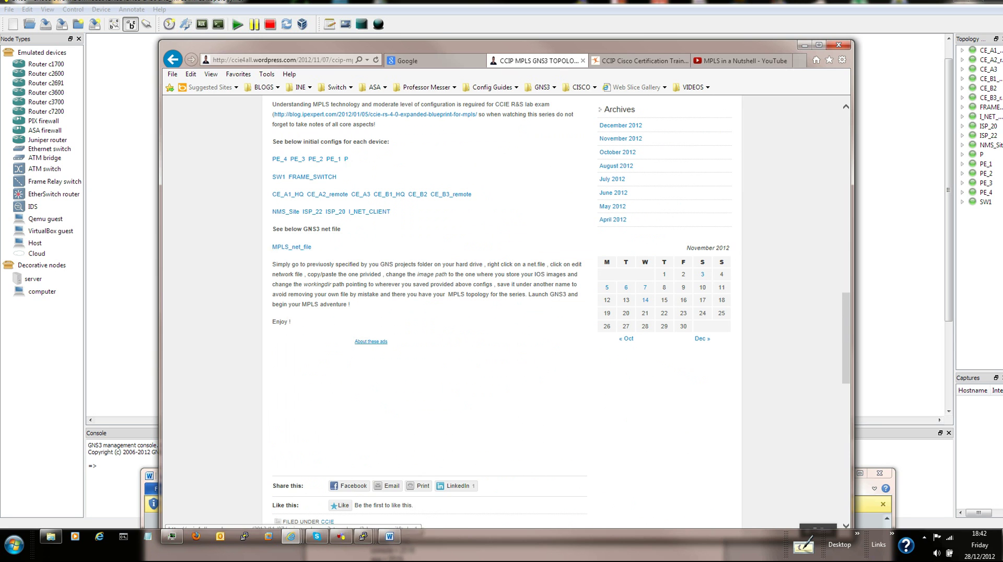
Switch to the mpls_net_file.docx document in Word and review its router entries from PE_4 through CE_A2_remote
key(alt+Tab)
drag(518, 475, 555, 55)
drag(394, 211, 443, 502)
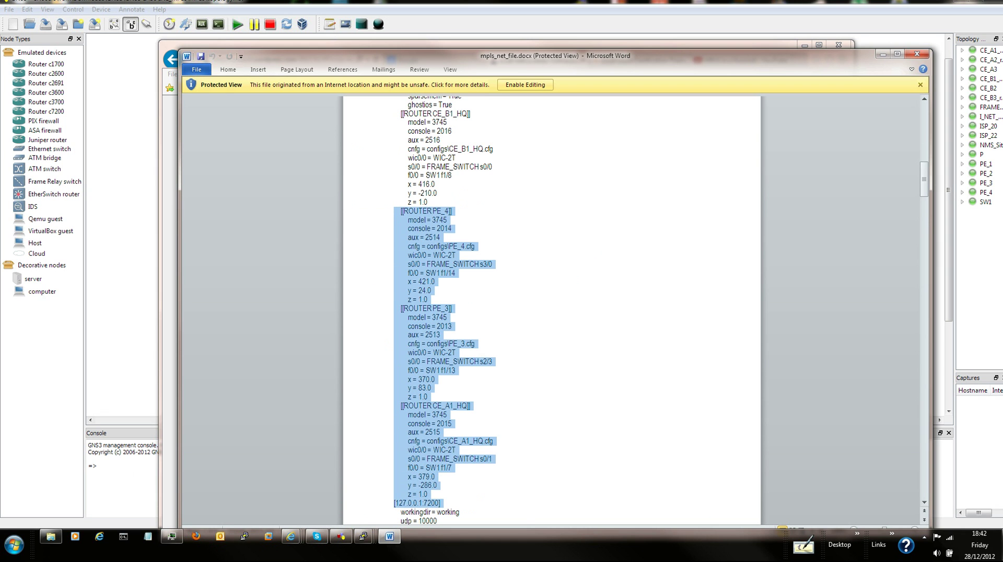
scroll(551, 311, down, 15)
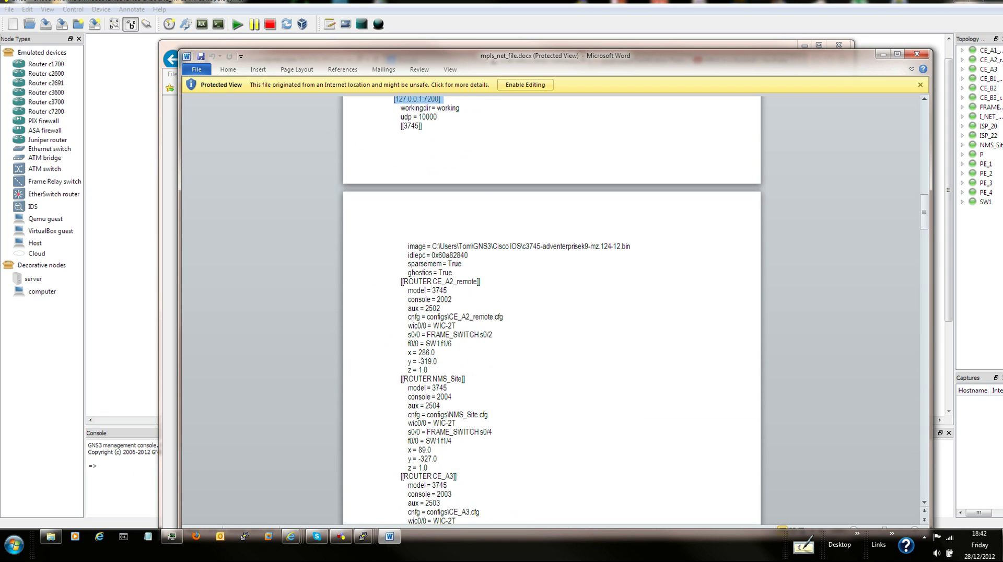
drag(414, 334, 454, 344)
Move the net file document and browser out of the way to view the GNS3 topology, and bring the blog post back up
drag(554, 56, 551, 192)
drag(522, 46, 538, 347)
click(879, 190)
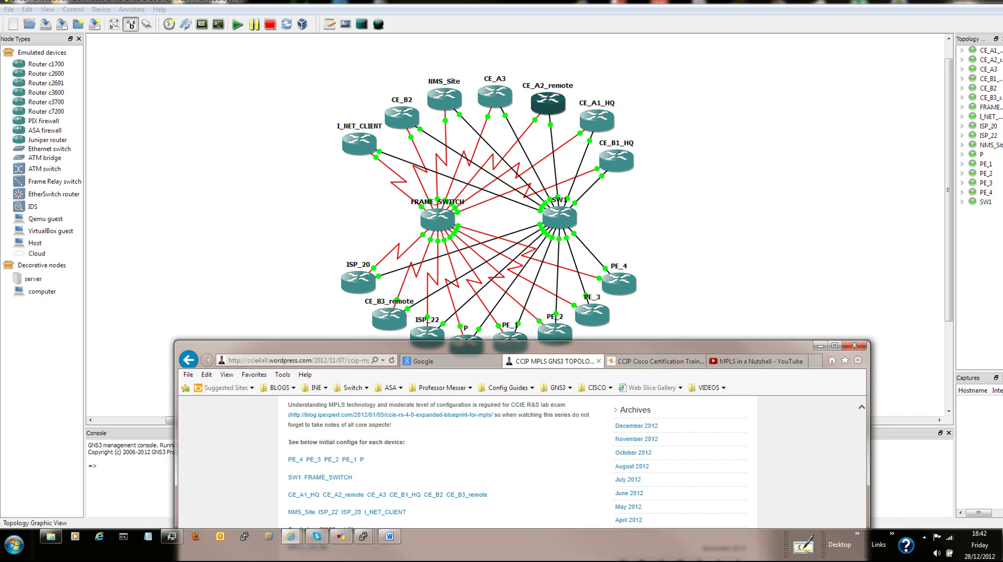
drag(537, 346, 522, 59)
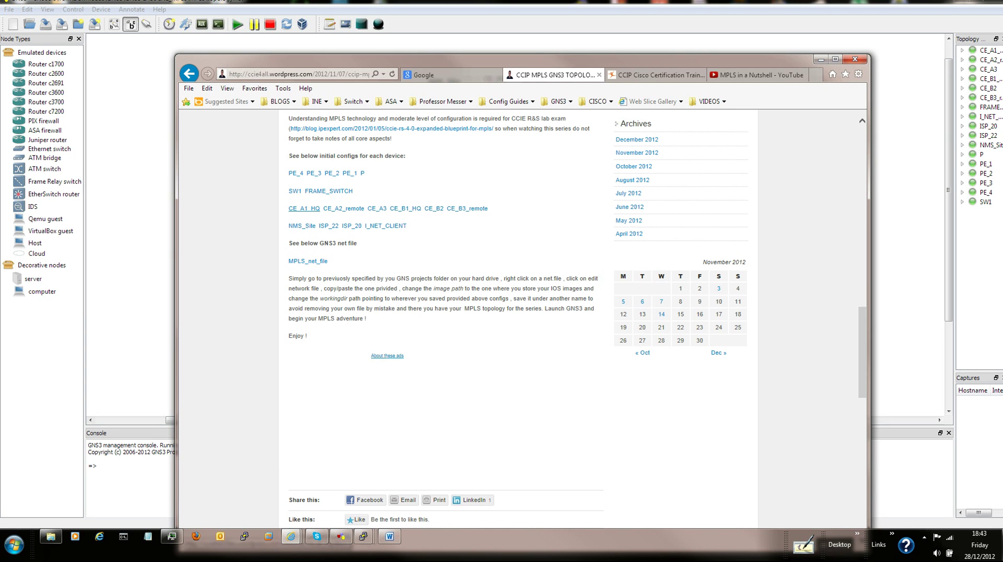
Open the CE_A1_HQ initial config linked in the blog post in Word and copy its entire text
click(304, 209)
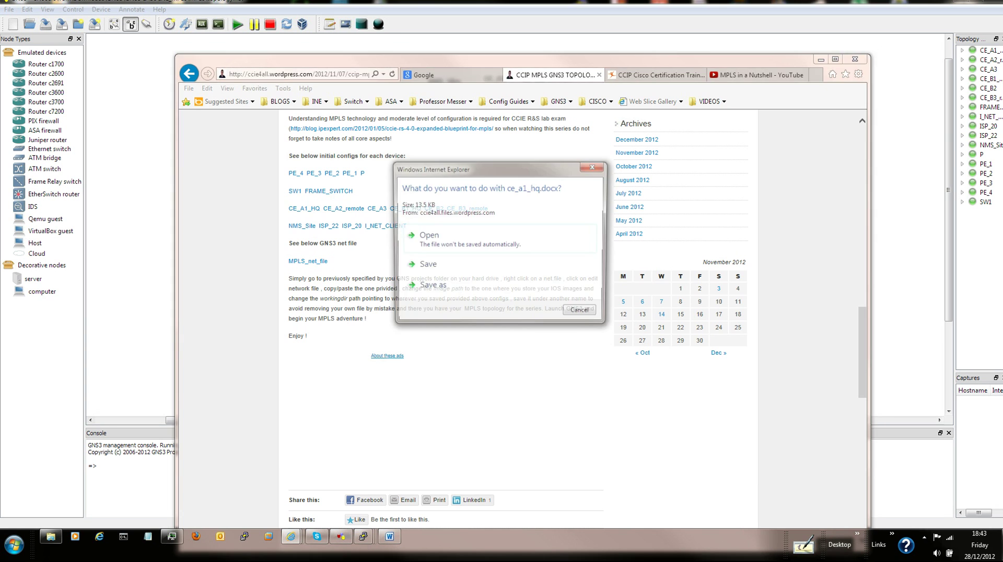
click(425, 265)
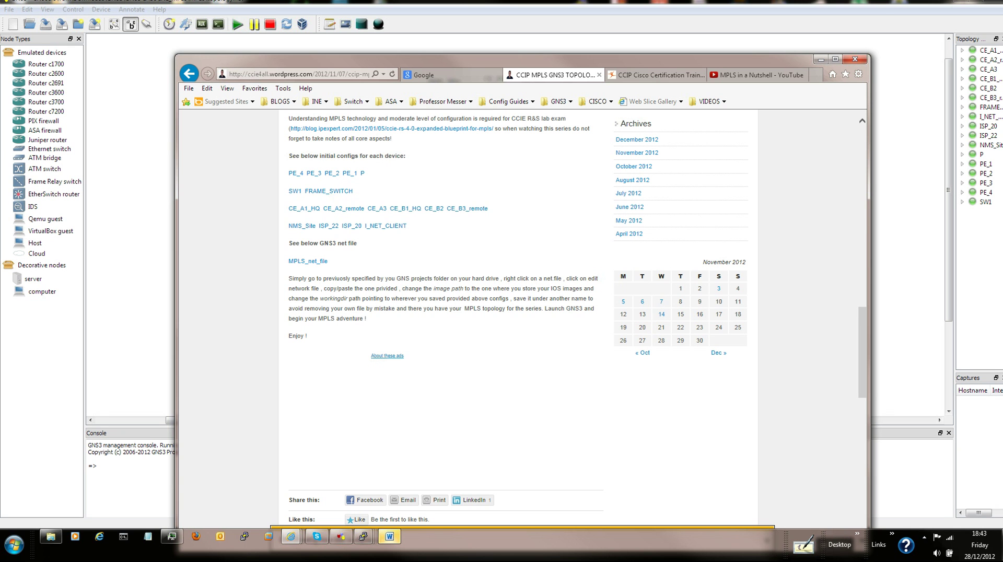
drag(522, 60, 526, 23)
click(388, 537)
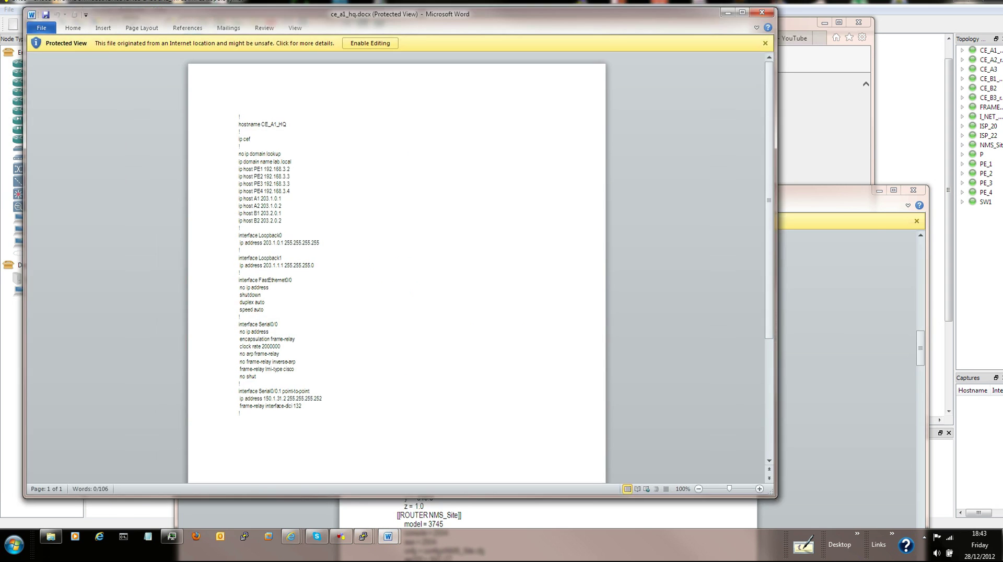
drag(399, 14, 496, 41)
key(ctrl+a)
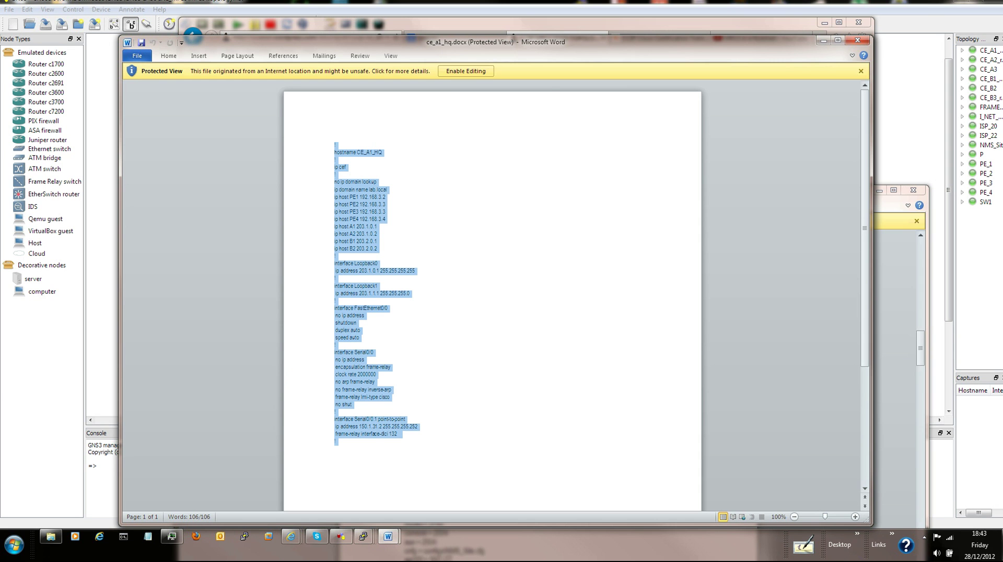
Bring up the CE_A1_HQ router console and enter privileged mode
key(alt+Tab)
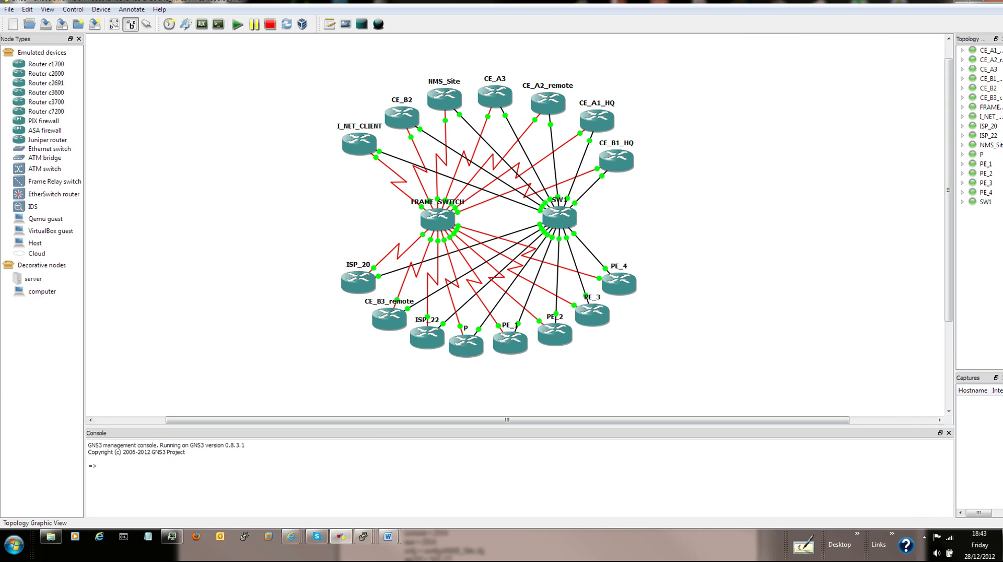
click(363, 536)
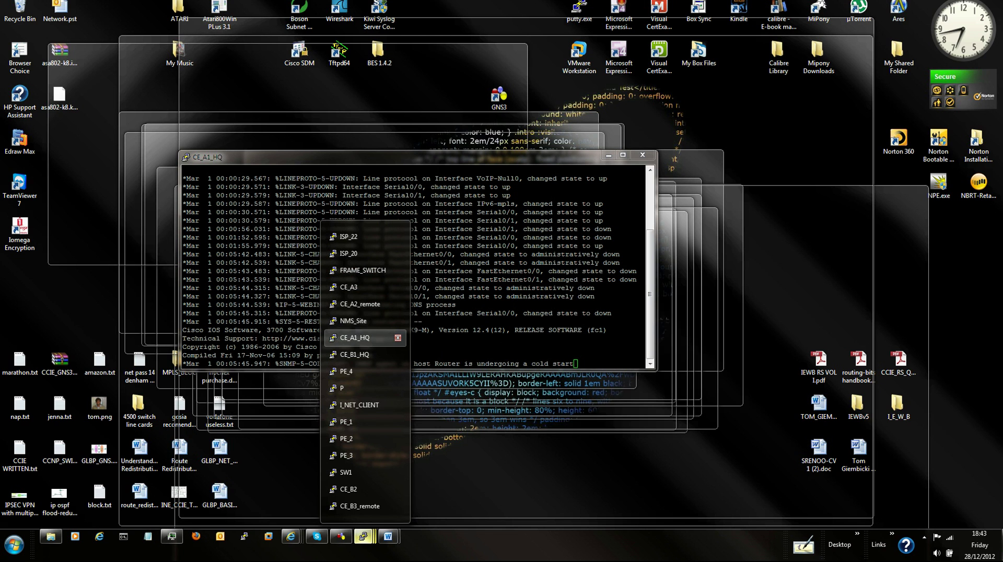
click(359, 337)
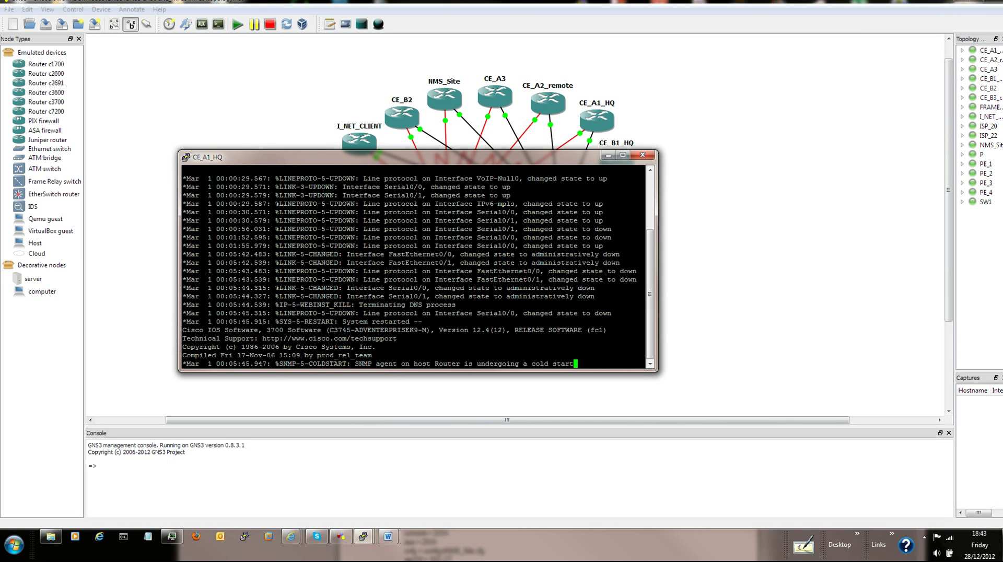
key(Return)
key(Return)
key(Return)
key(Return)
text(en)
key(Return)
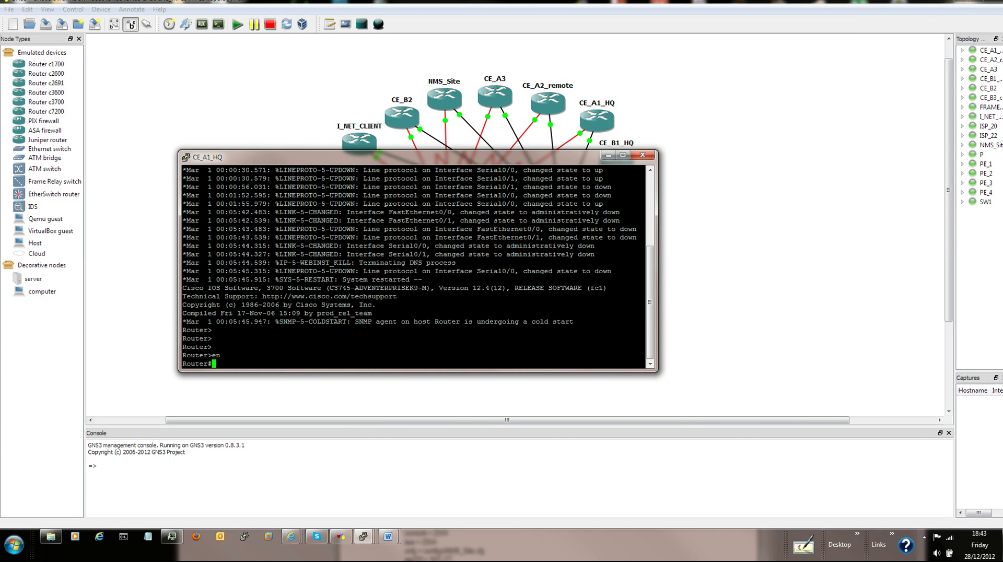
Enter global configuration mode on CE_A1_HQ and paste in the copied initial config
text(conf t)
key(Return)
key(shift+Insert)
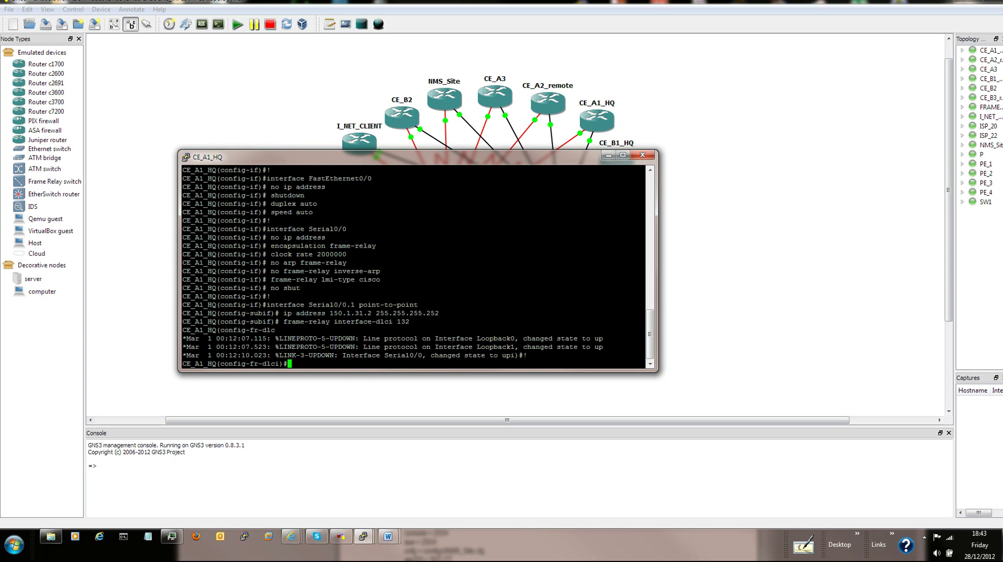
List the brief IP interface status on CE_A1_HQ with "do sh ip int br" and inspect the Serial0/0 and Serial0/0.1 entries
key(Return)
key(Return)
key(Return)
key(Return)
key(Return)
text(do sh ip int b)
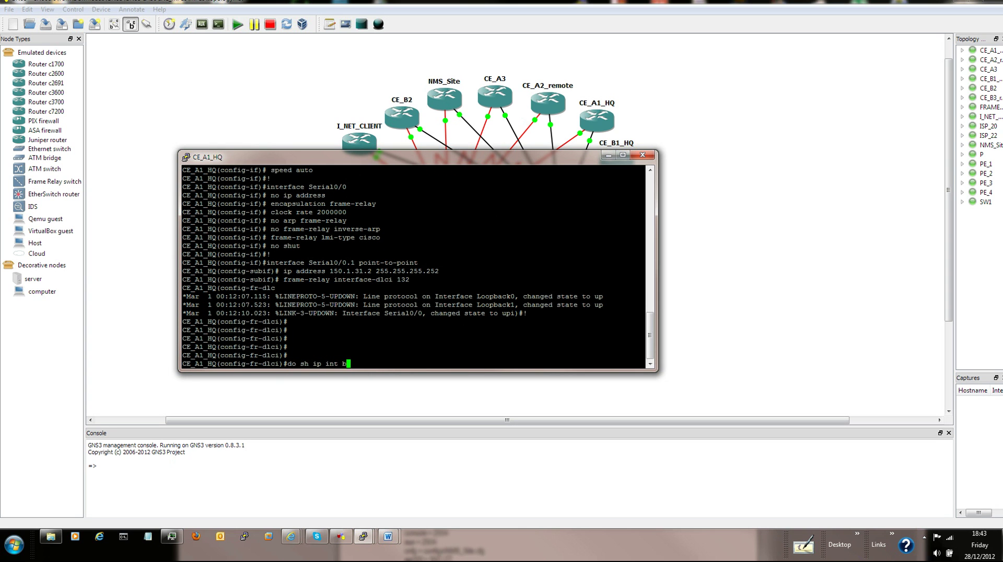
text(r)
key(Return)
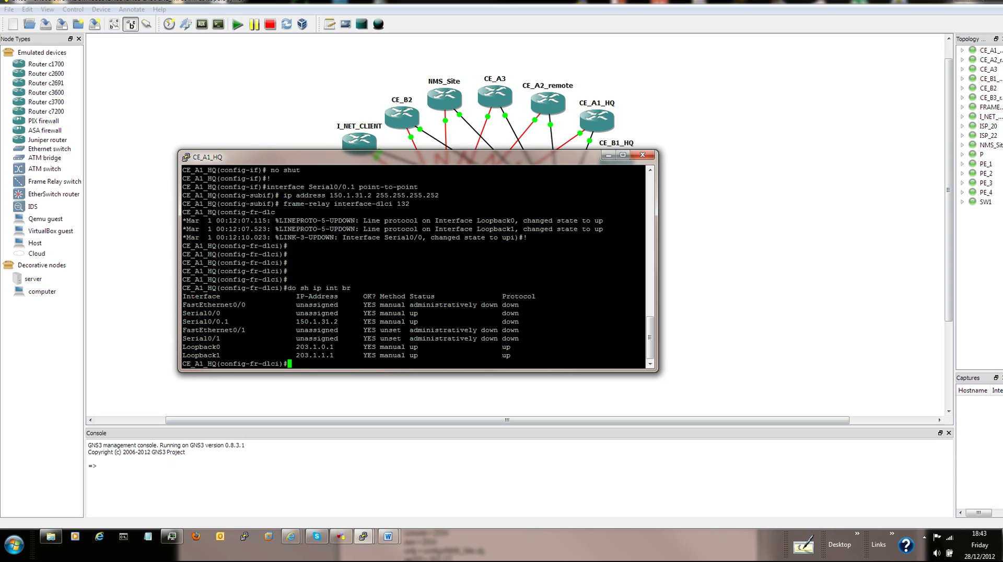
drag(216, 321, 376, 313)
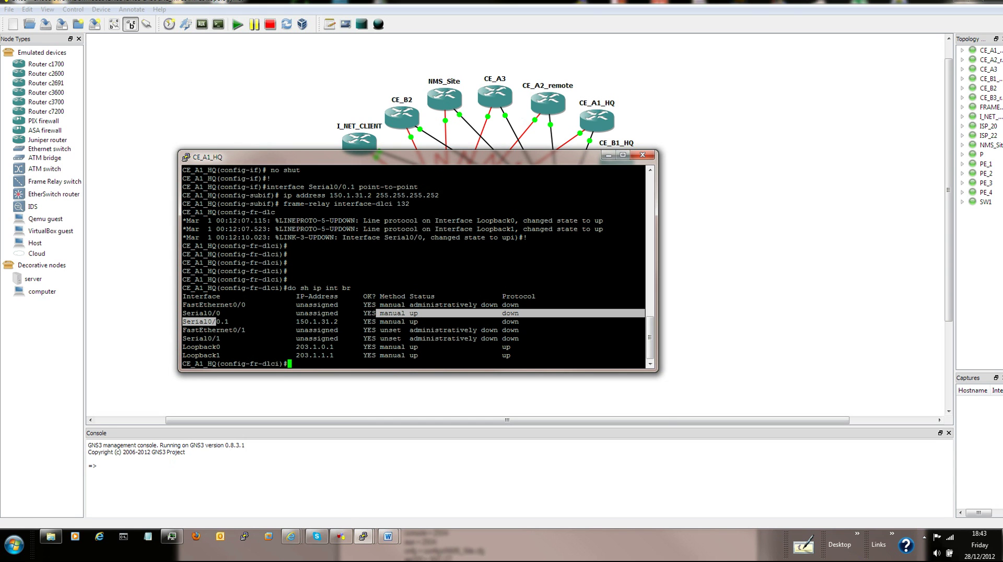
drag(415, 156, 252, 134)
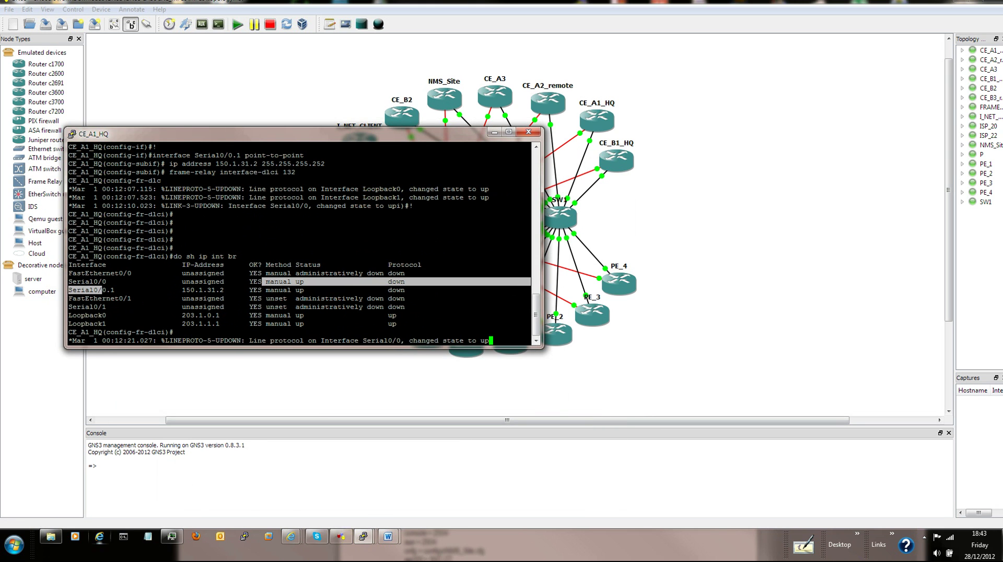
Look through the open browser pages, return to the CCIP MPLS GNS3 TOPOLOGY post, and place the browser beside the router console
mouse_move(291, 536)
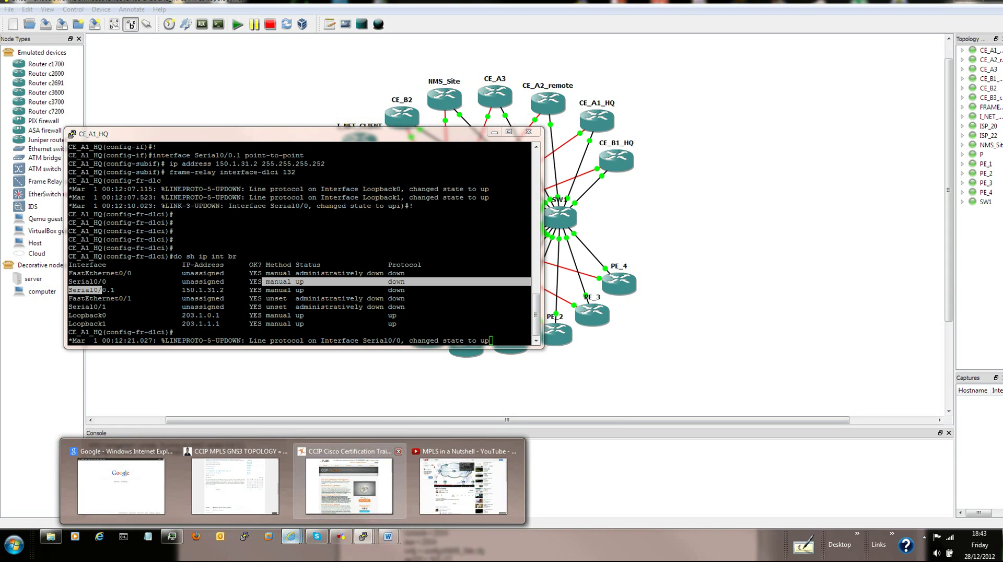
click(349, 484)
click(763, 38)
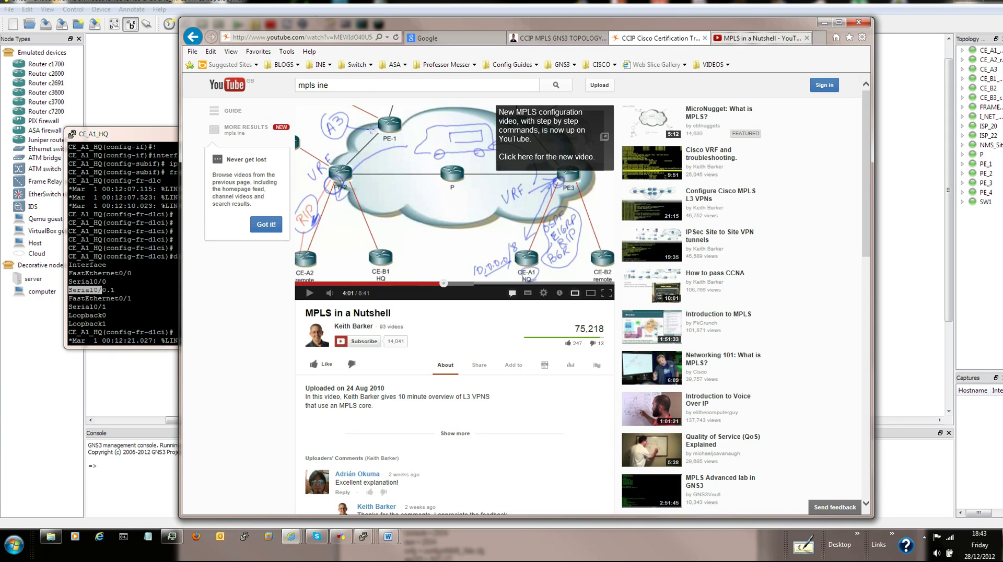
click(557, 37)
click(454, 38)
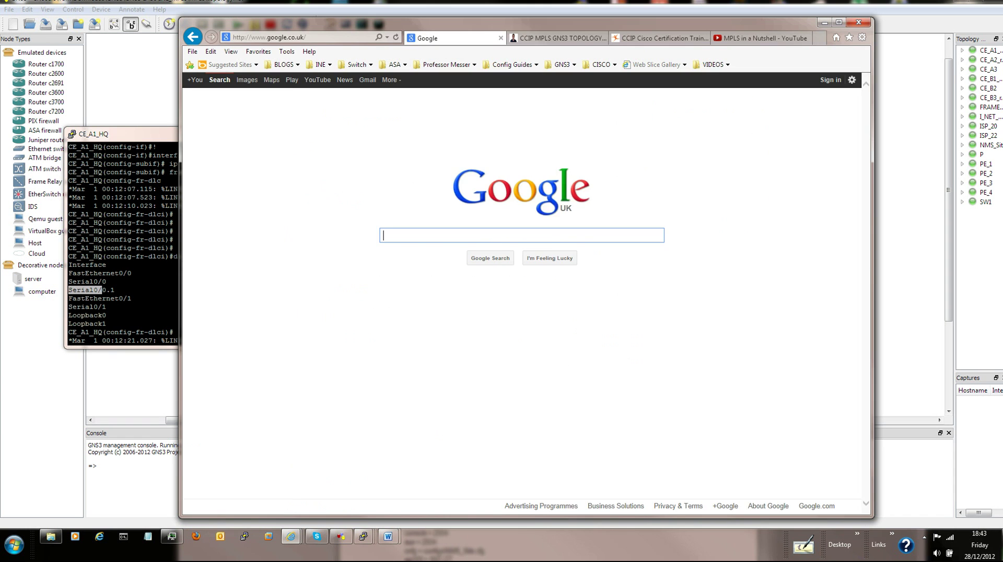
click(556, 38)
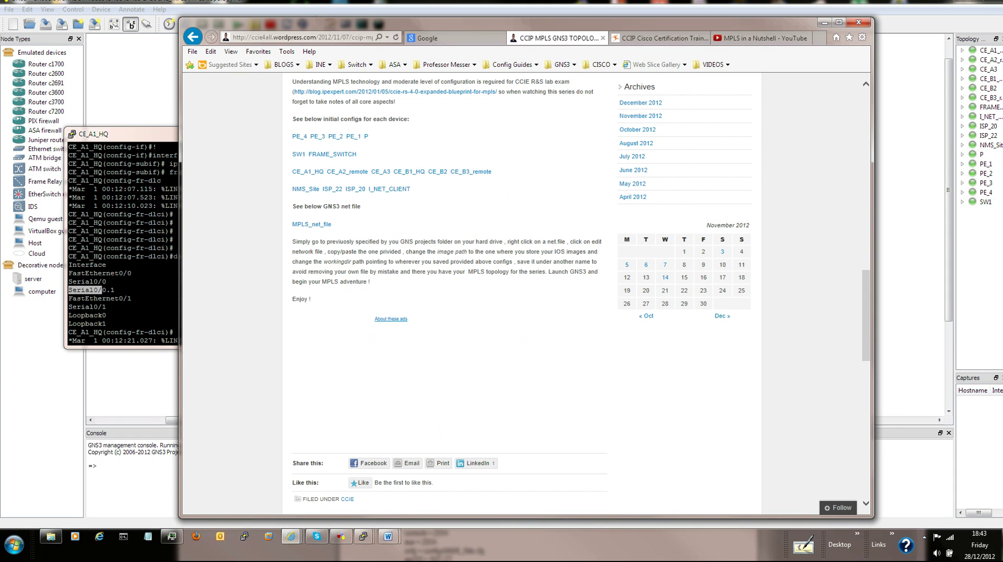
drag(561, 23, 683, 29)
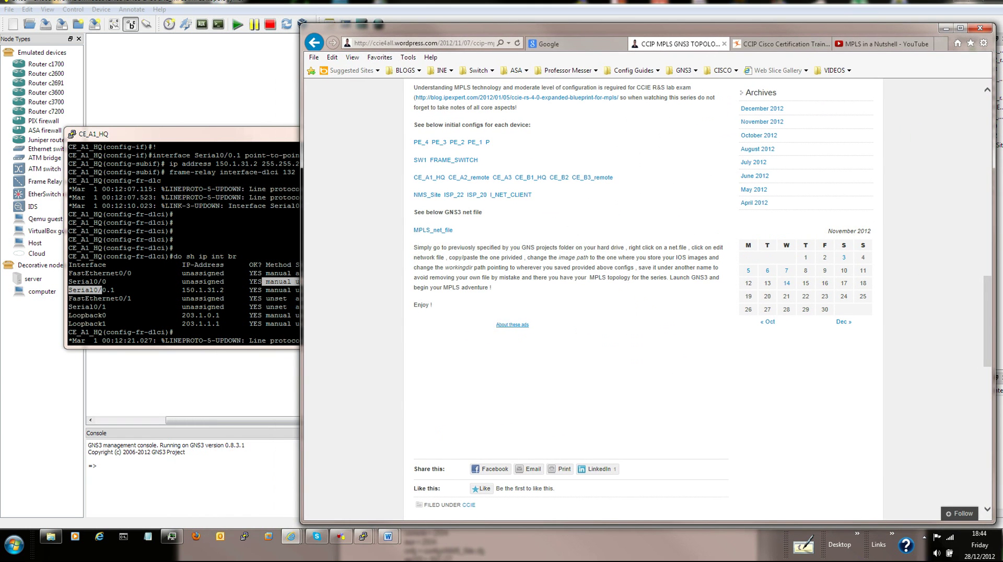
Review the blog post's logical network diagram, physical GNS3 topology picture and config links
scroll(564, 250, up, 10)
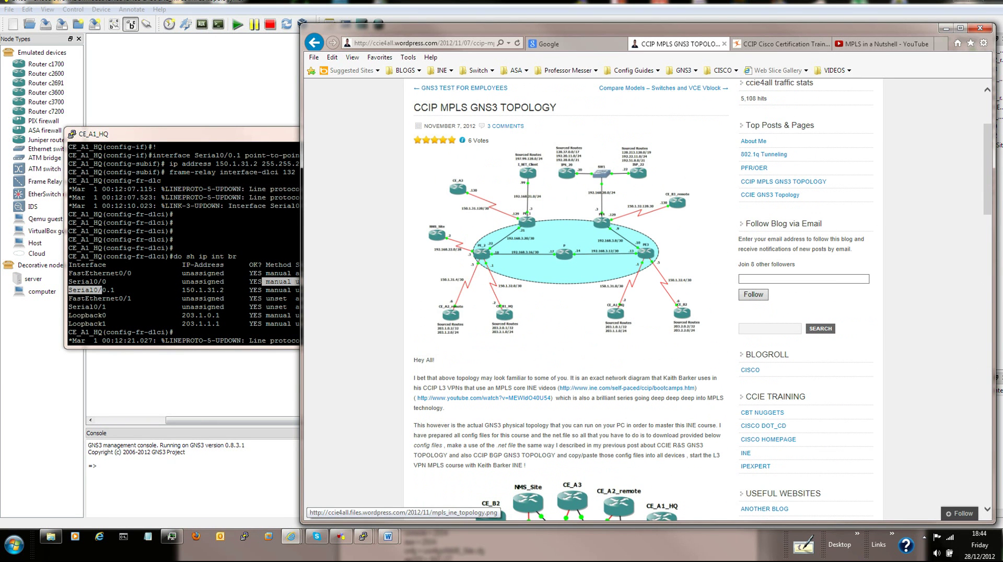
scroll(564, 251, down, 6)
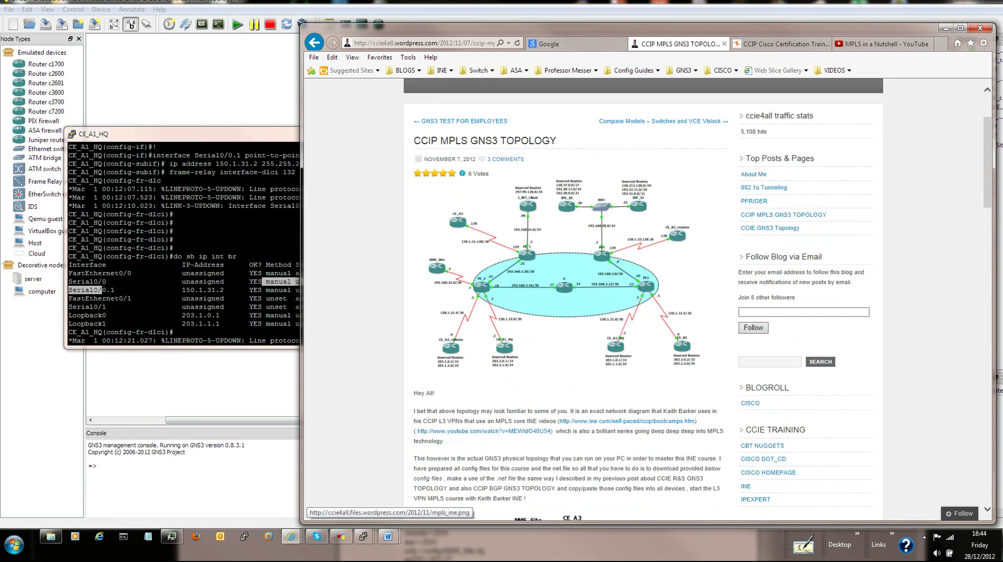
scroll(564, 250, down, 5)
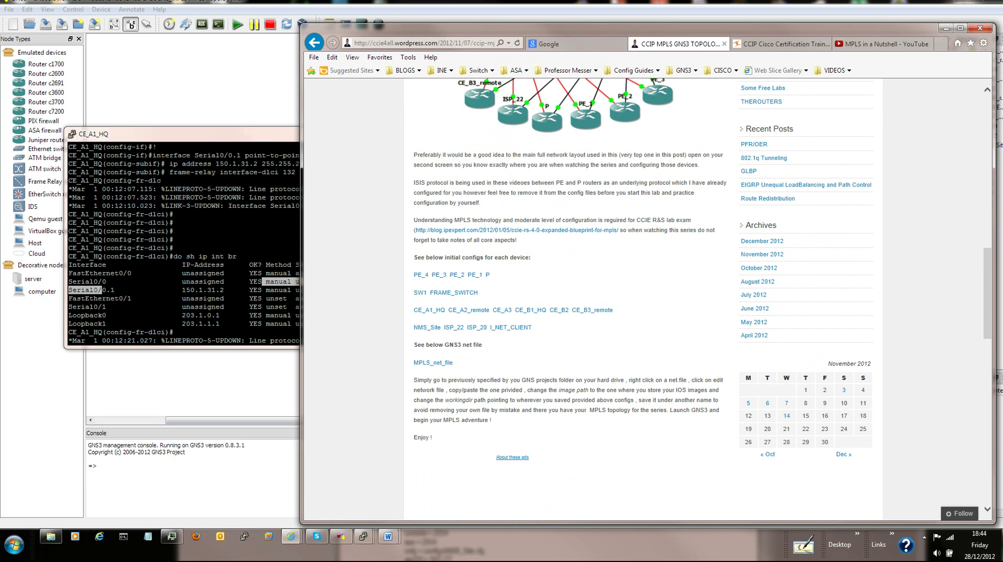
scroll(453, 293, up, 7)
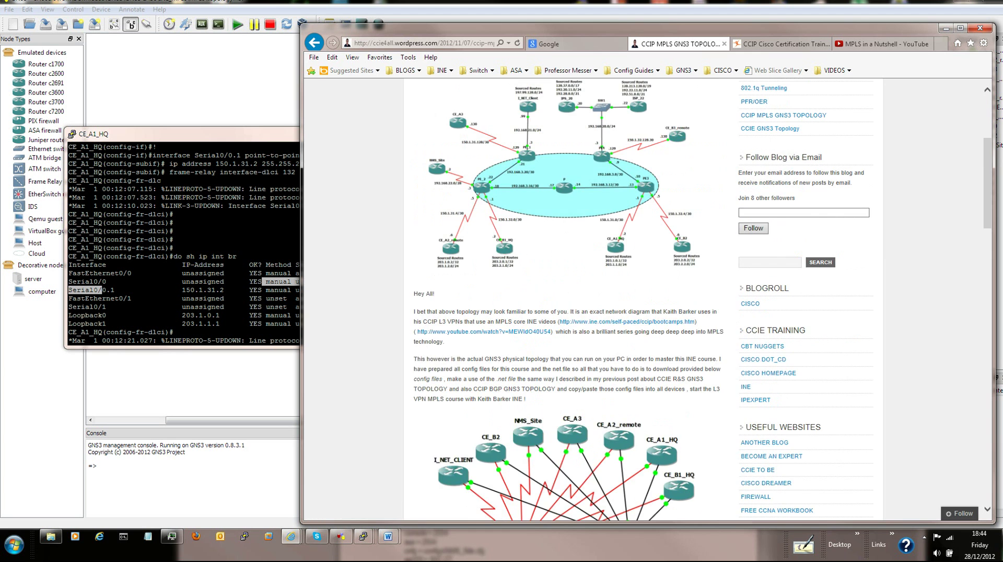
scroll(570, 298, down, 5)
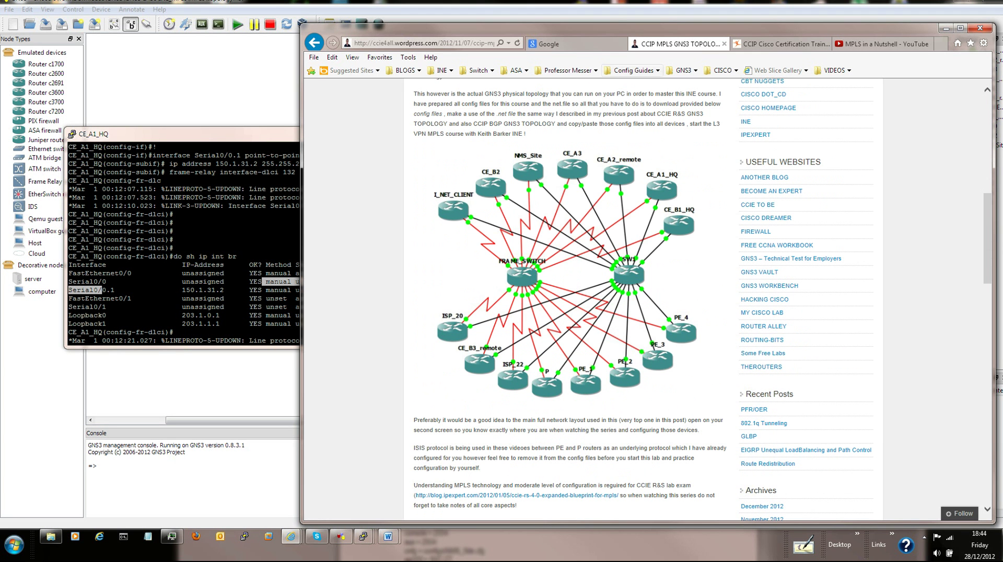
Go back to the Google results for "mpls topology gns3" and open the CCIP MPLS GNS3 TOPOLOGY result from ccie4all.wordpress.com
click(314, 42)
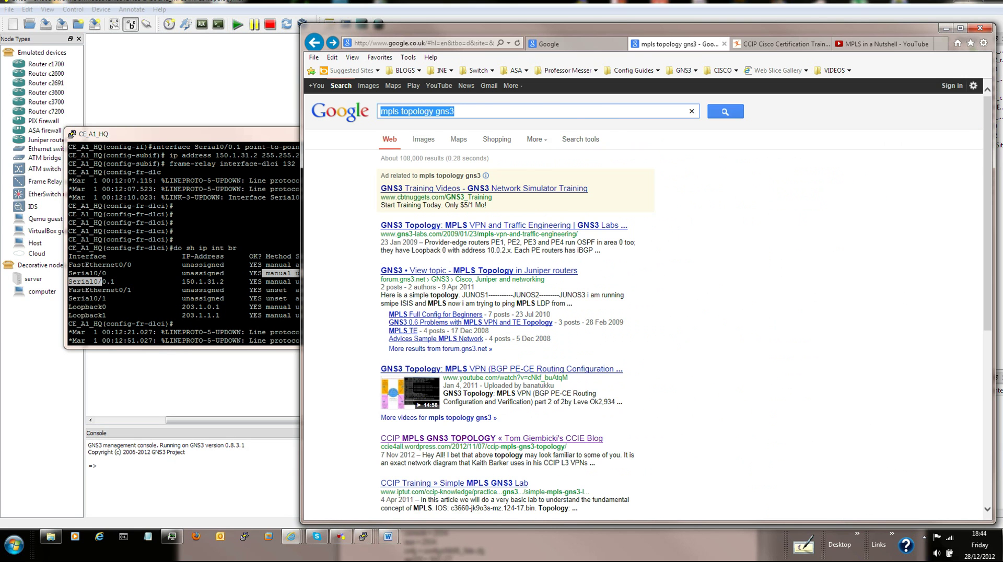
scroll(646, 177, down, 3)
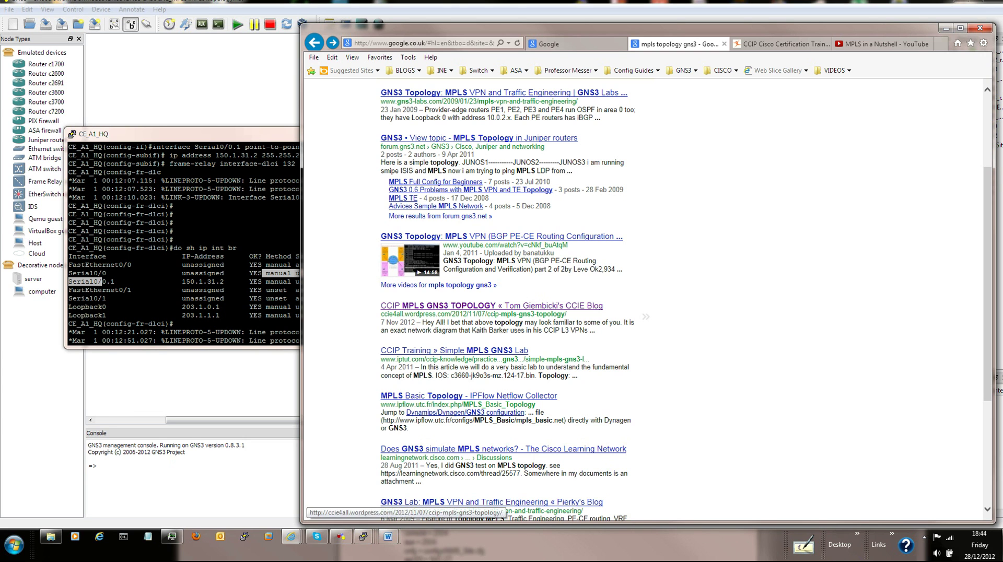
drag(380, 314, 435, 313)
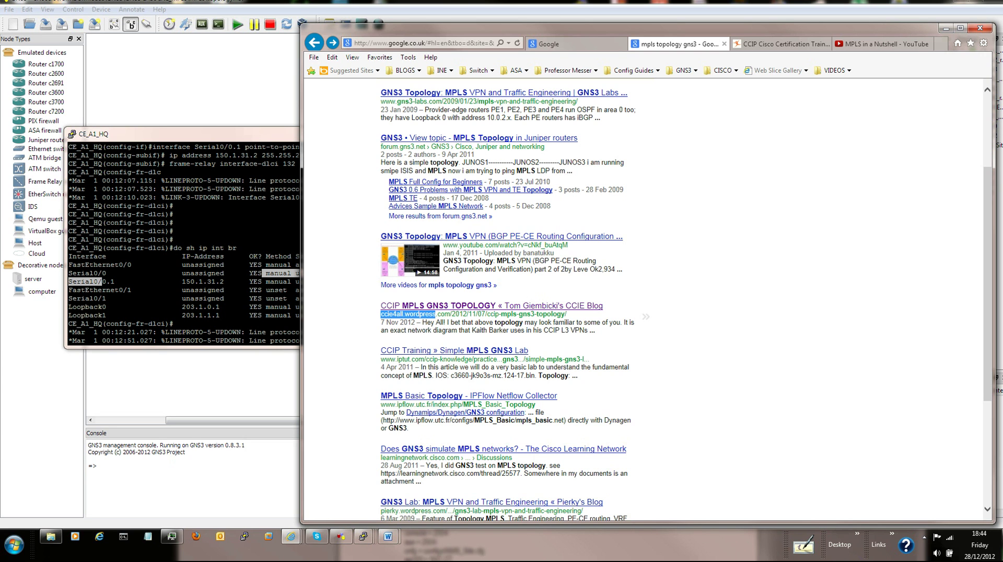
click(490, 305)
Review the initial config and net file links in the blog post, and bring up the mpls_net_file.docx document
scroll(491, 306, down, 4)
scroll(647, 301, down, 10)
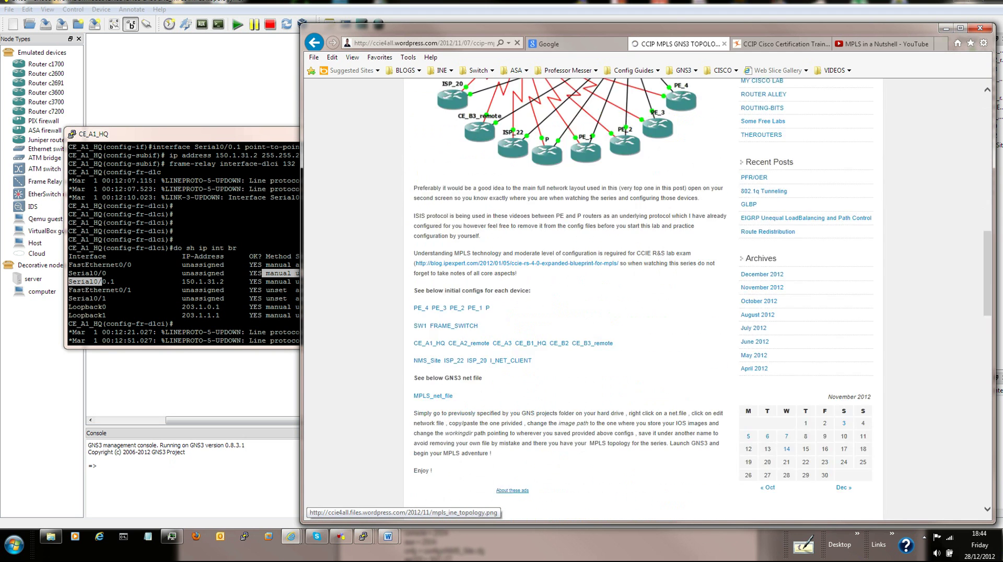
scroll(647, 300, up, 3)
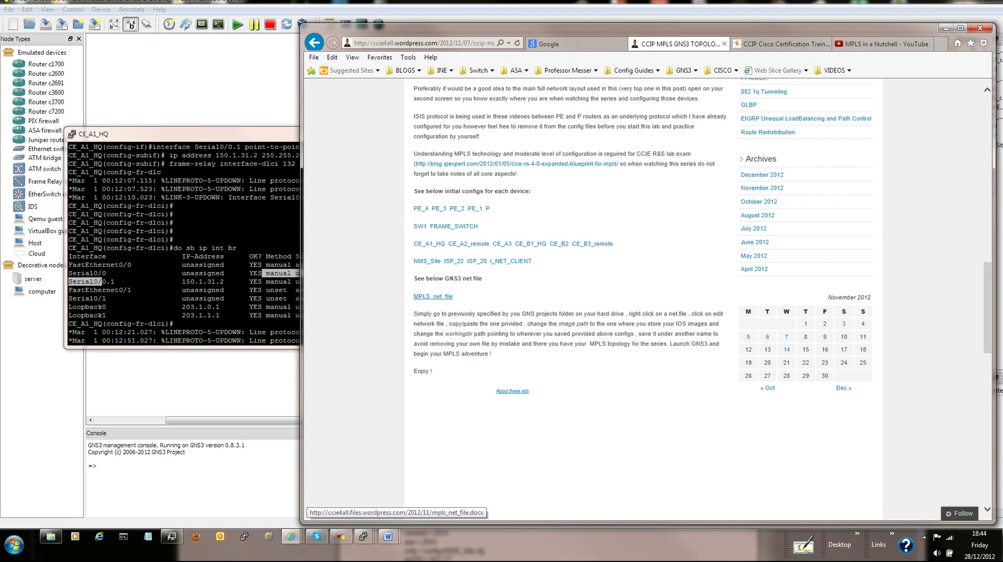
scroll(432, 296, up, 1)
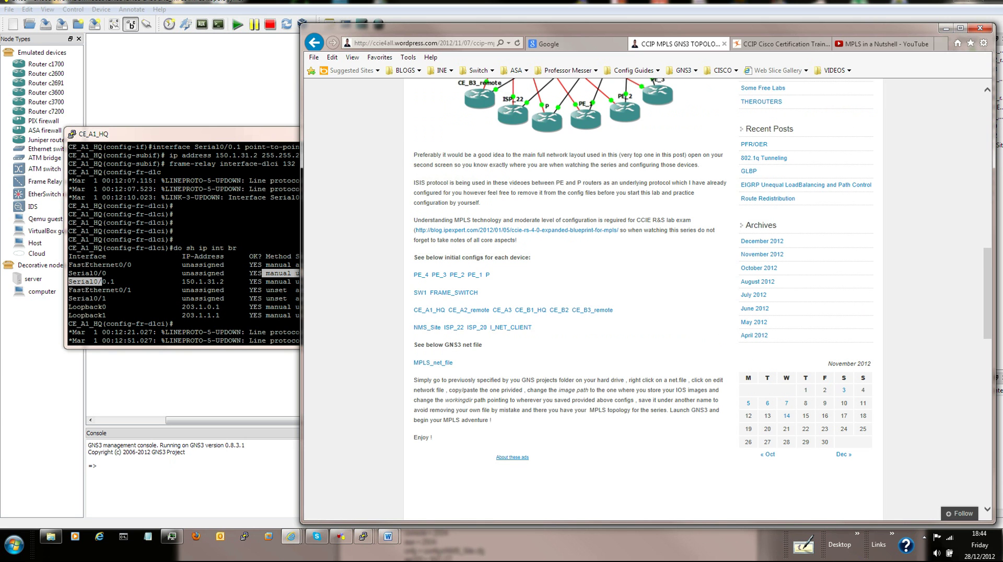
drag(430, 275, 532, 328)
click(406, 261)
mouse_move(389, 537)
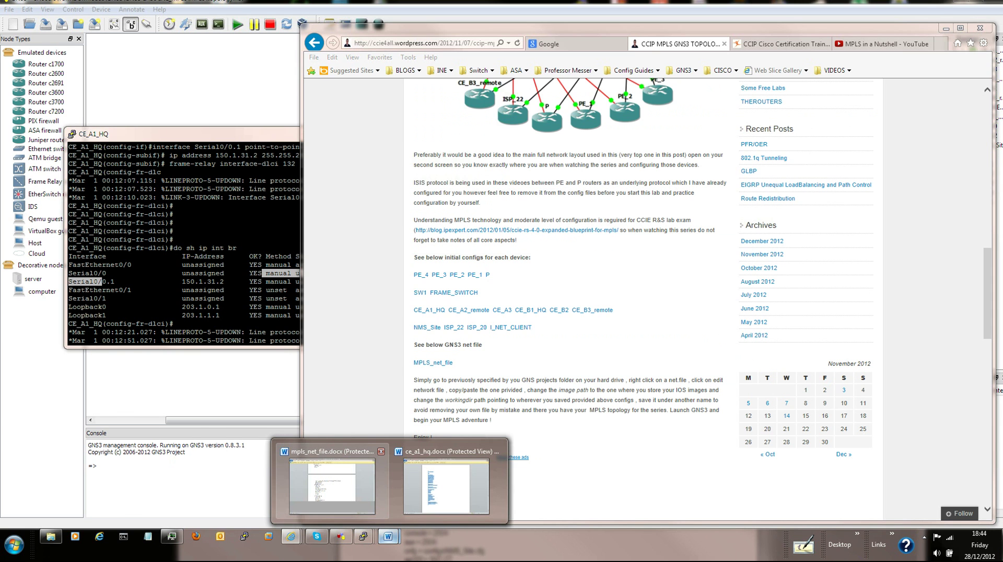
click(335, 481)
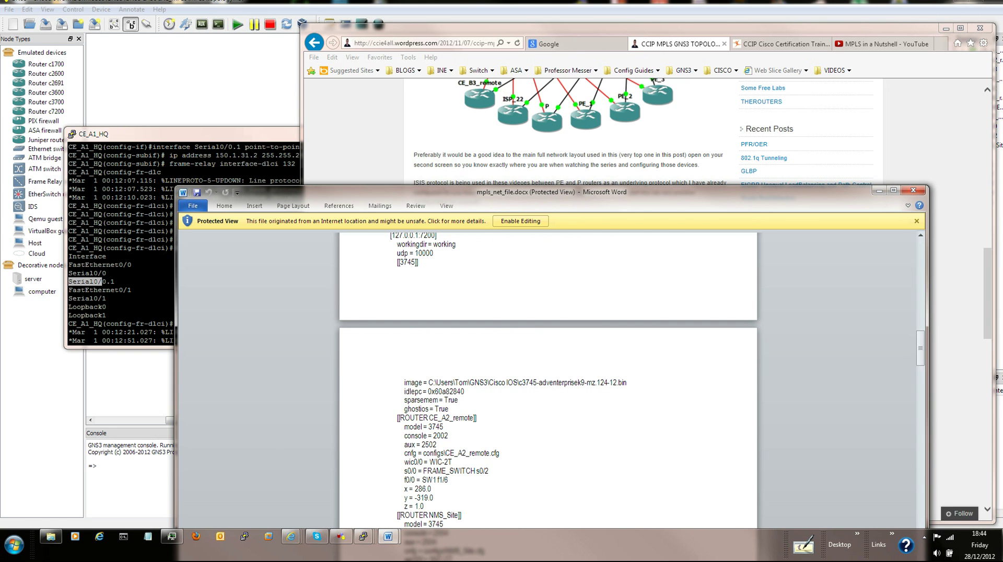
Copy the selected router configuration from the ce_a1_hq.docx document in Word and return to the GNS3 topology
click(945, 29)
click(757, 105)
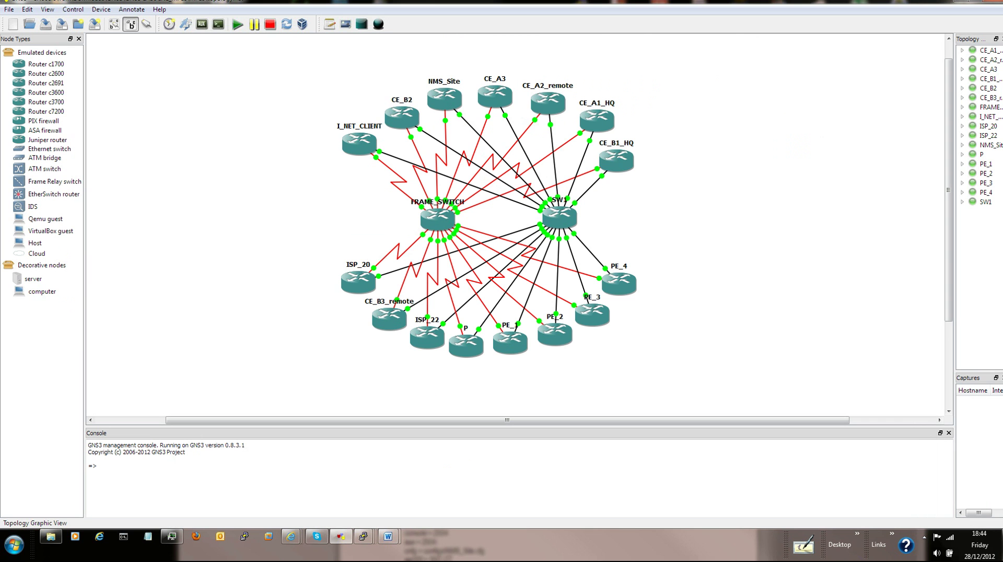
mouse_move(387, 537)
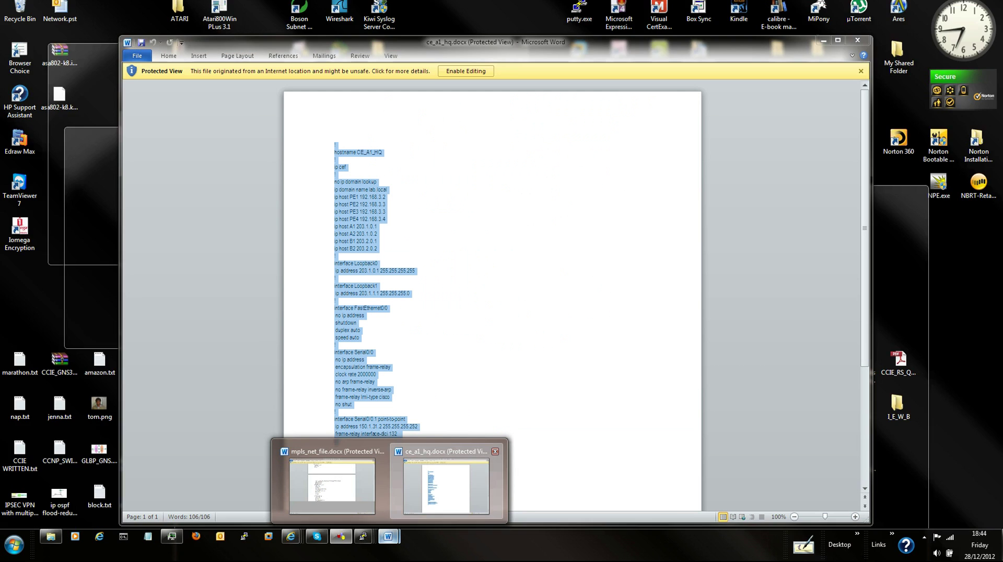
click(446, 486)
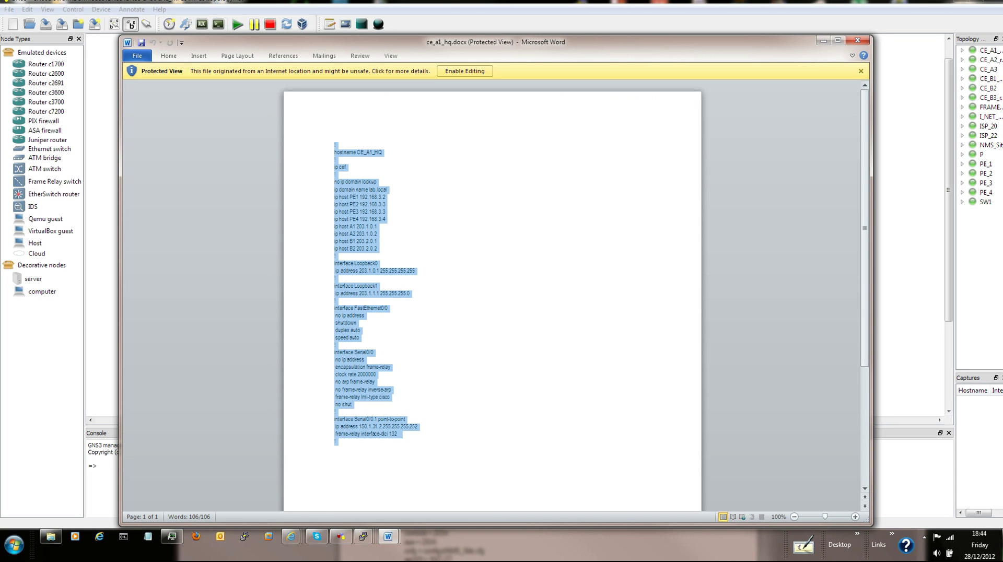
key(ctrl+c)
click(372, 352)
click(823, 41)
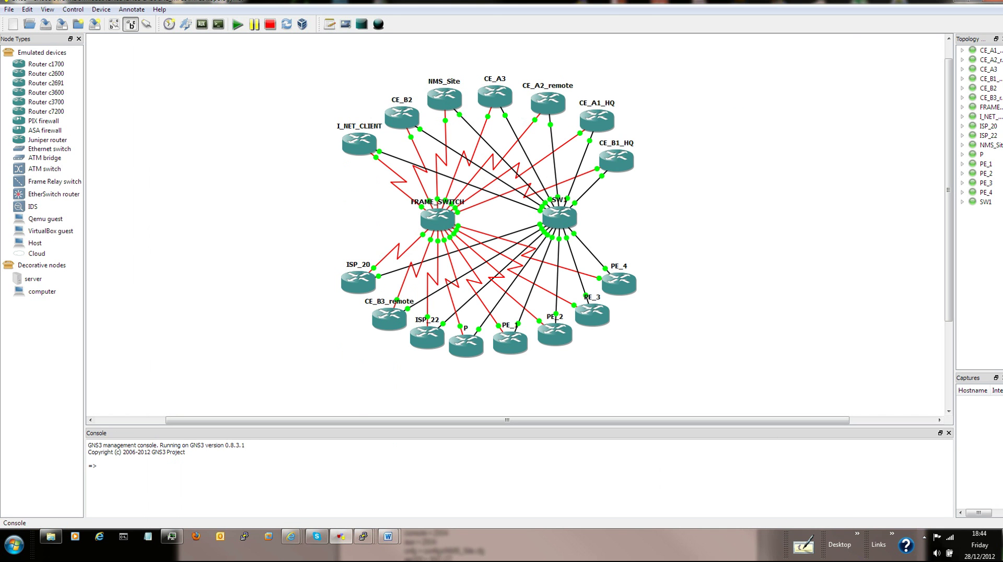
Bring up the P and PE_3 router consoles, wake the PE_3 prompt, and place its window clear of P's
click(364, 537)
click(363, 388)
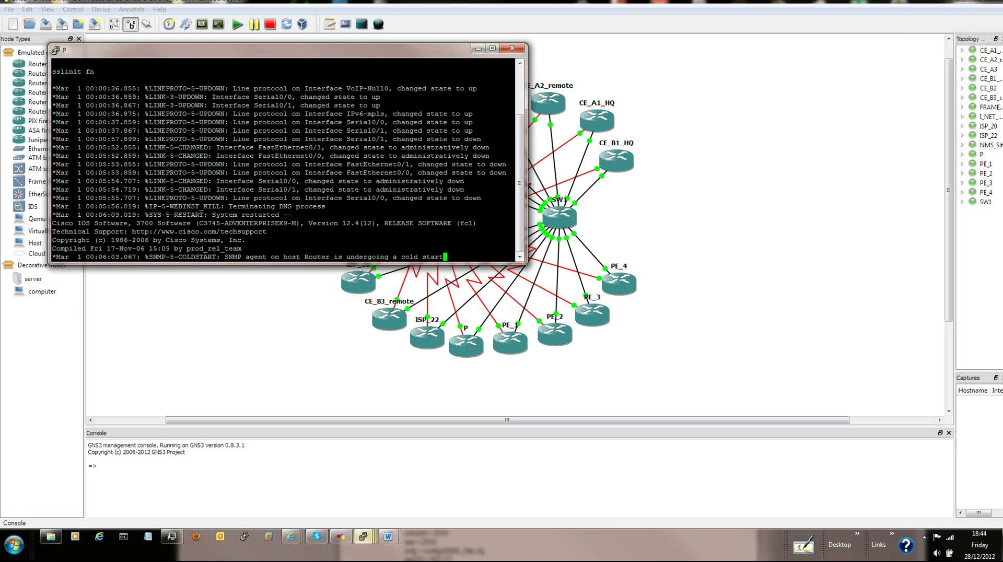
click(363, 536)
click(366, 472)
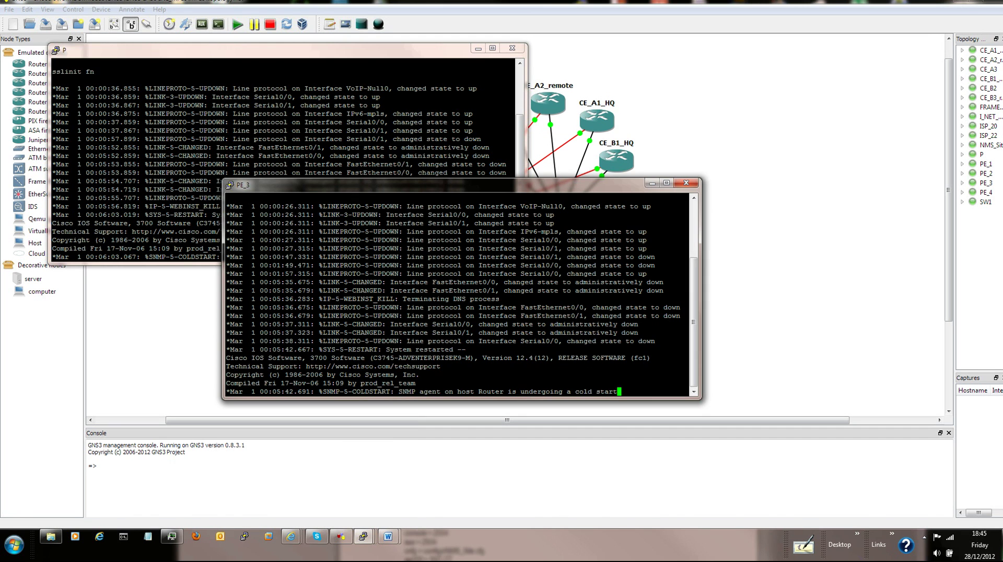
key(Return)
key(Return)
key(Return)
key(Return)
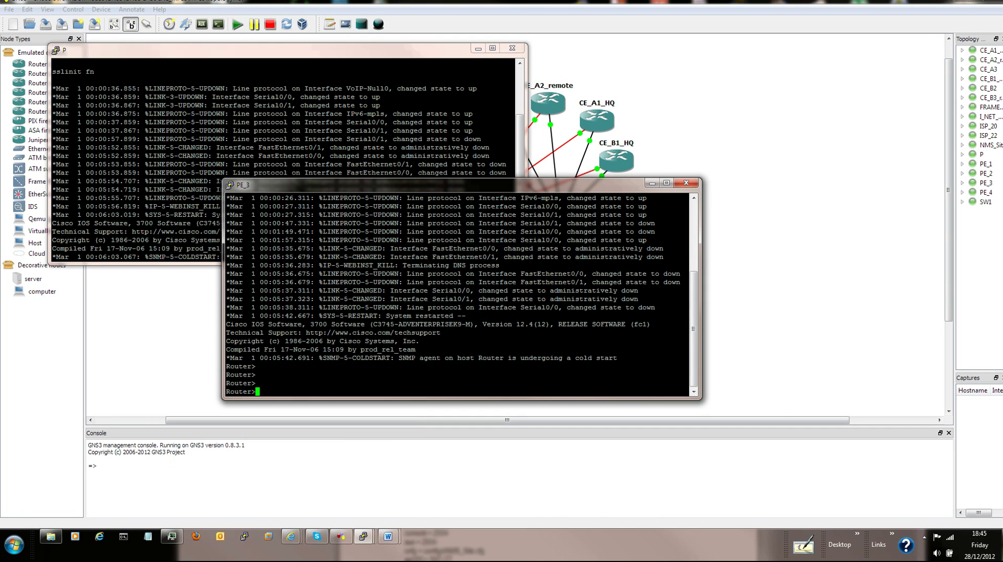
drag(439, 185, 520, 192)
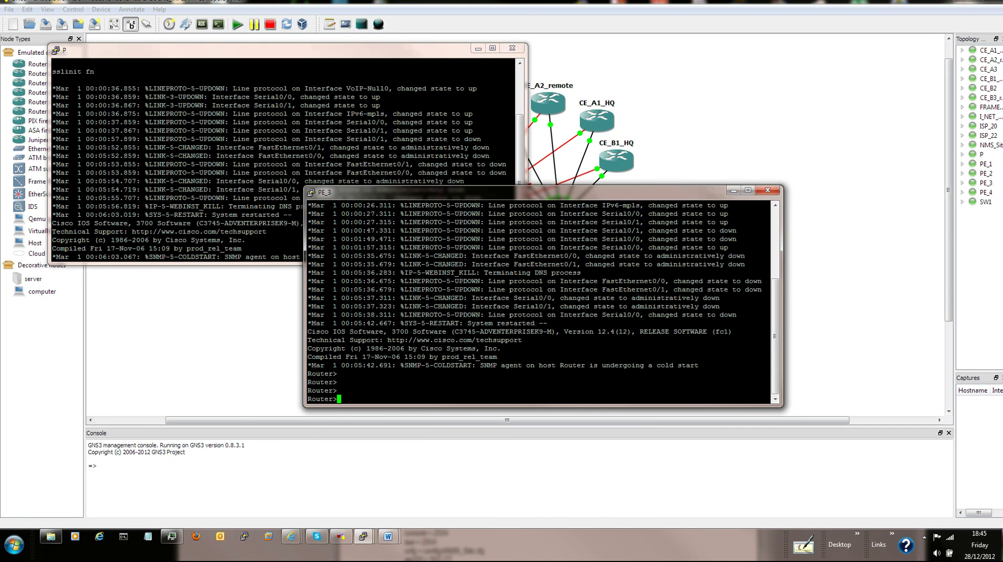
key(alt+Tab)
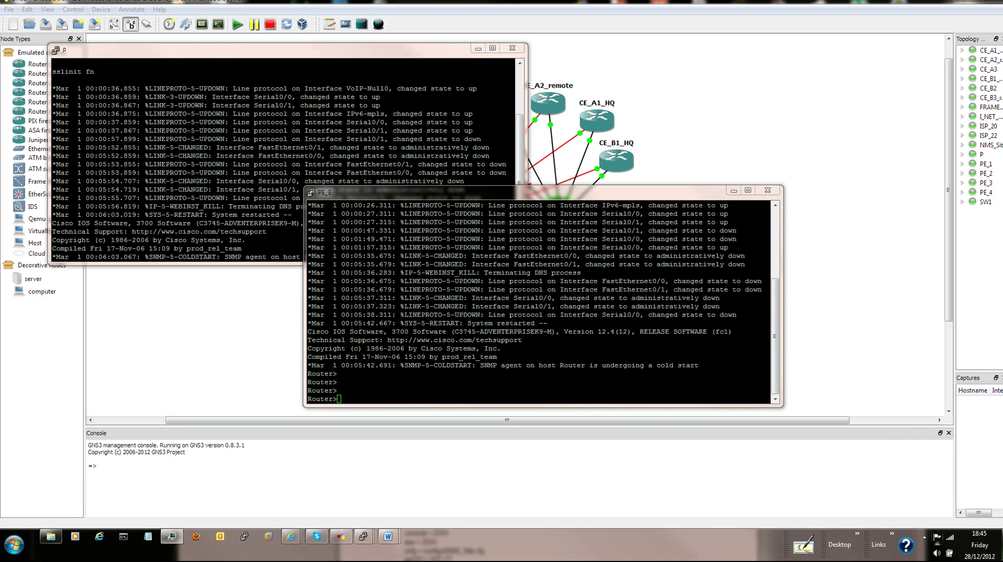
click(923, 536)
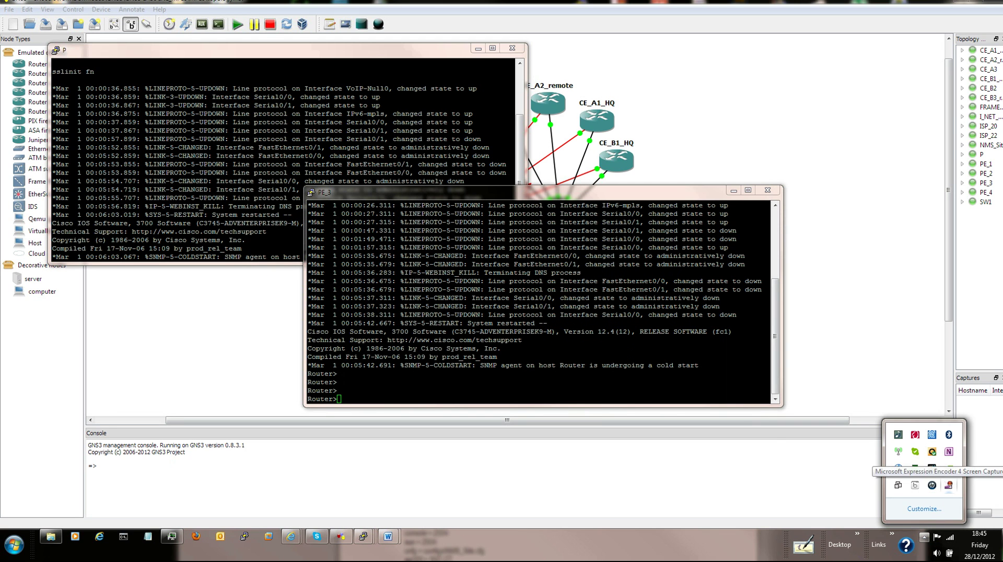
right_click(947, 485)
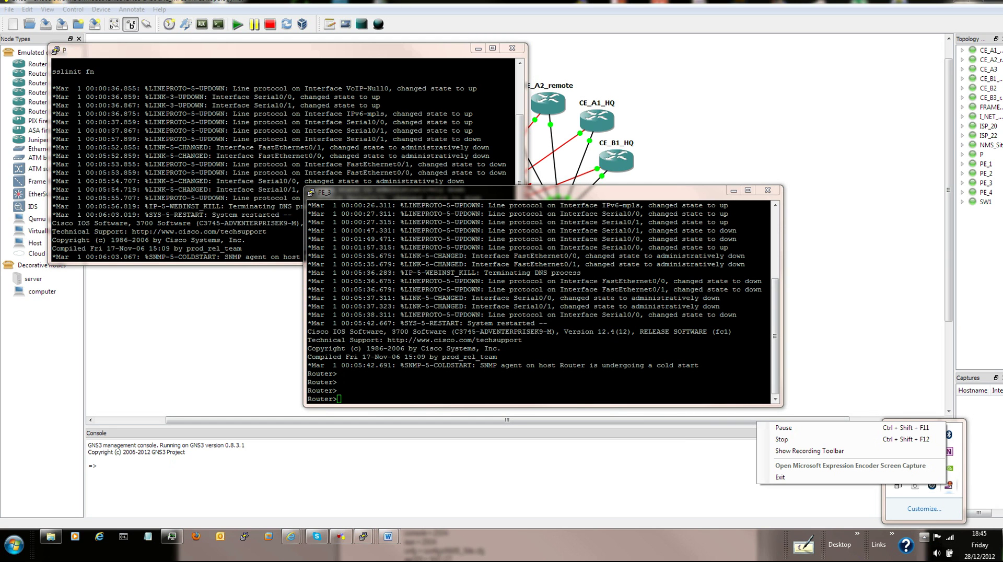